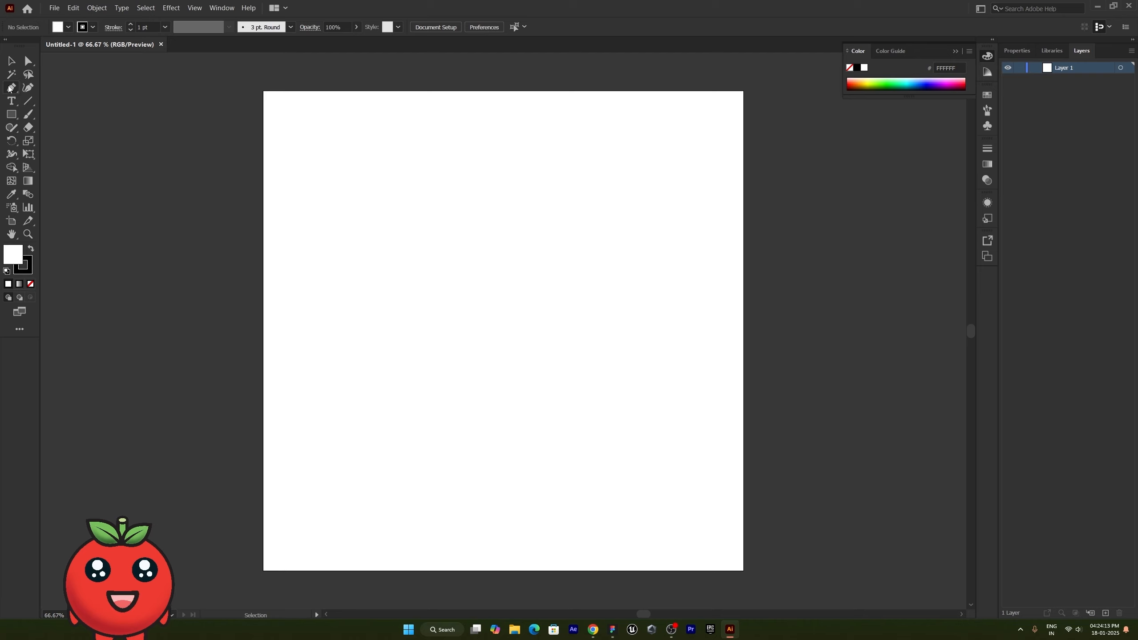
# Start a path with the Pen tool, drawing one slanted straight segment in the upper part of the artboard
pyautogui.press('p')
pyautogui.click(338, 166)
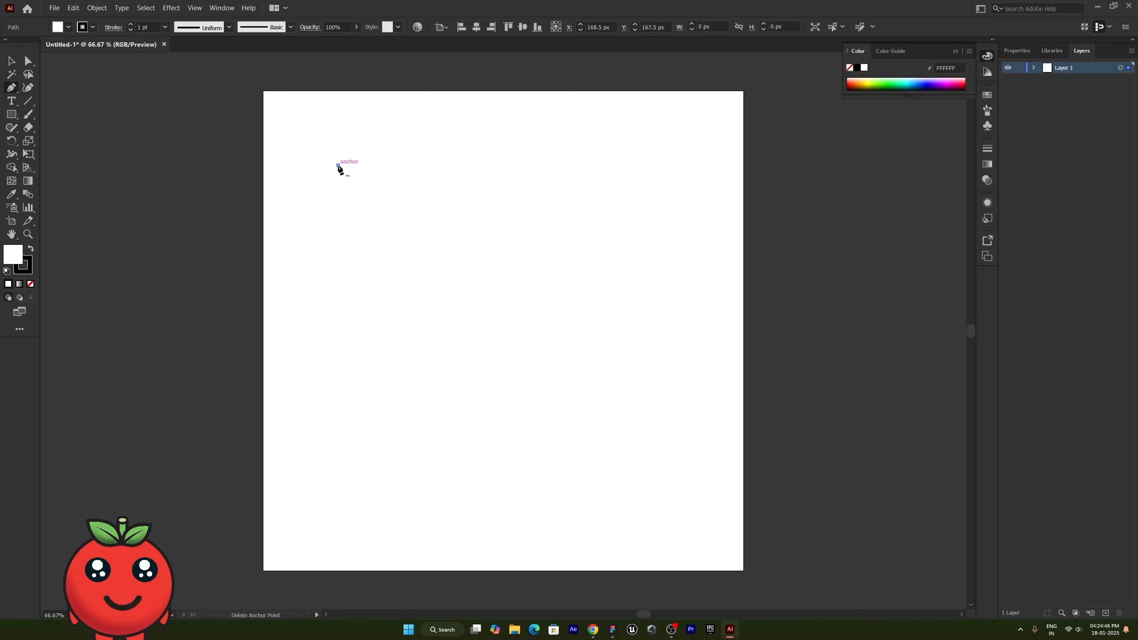
pyautogui.click(498, 141)
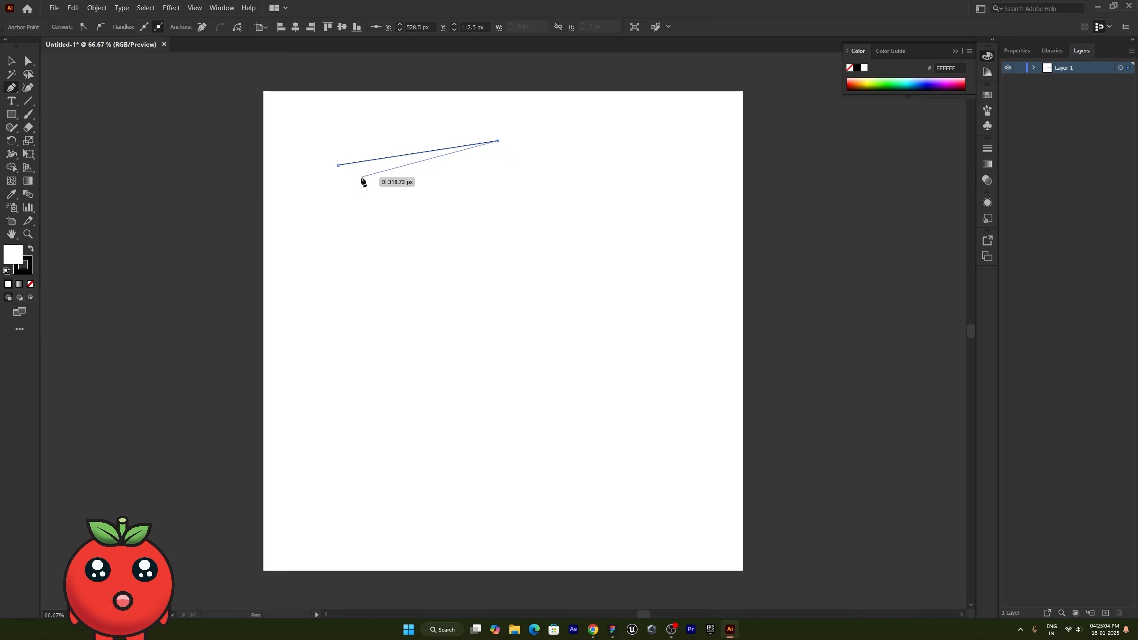
# Set the path's stroke colour to FF0000 and its stroke weight to 13 pt
pyautogui.doubleClick(25, 271)
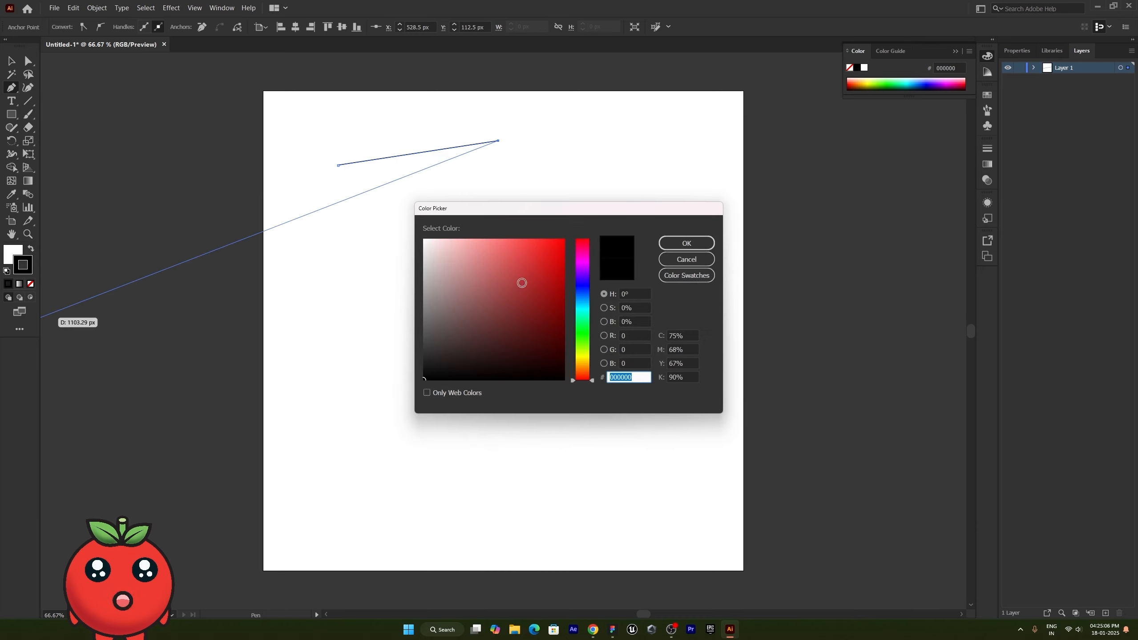
pyautogui.click(564, 241)
pyautogui.click(686, 243)
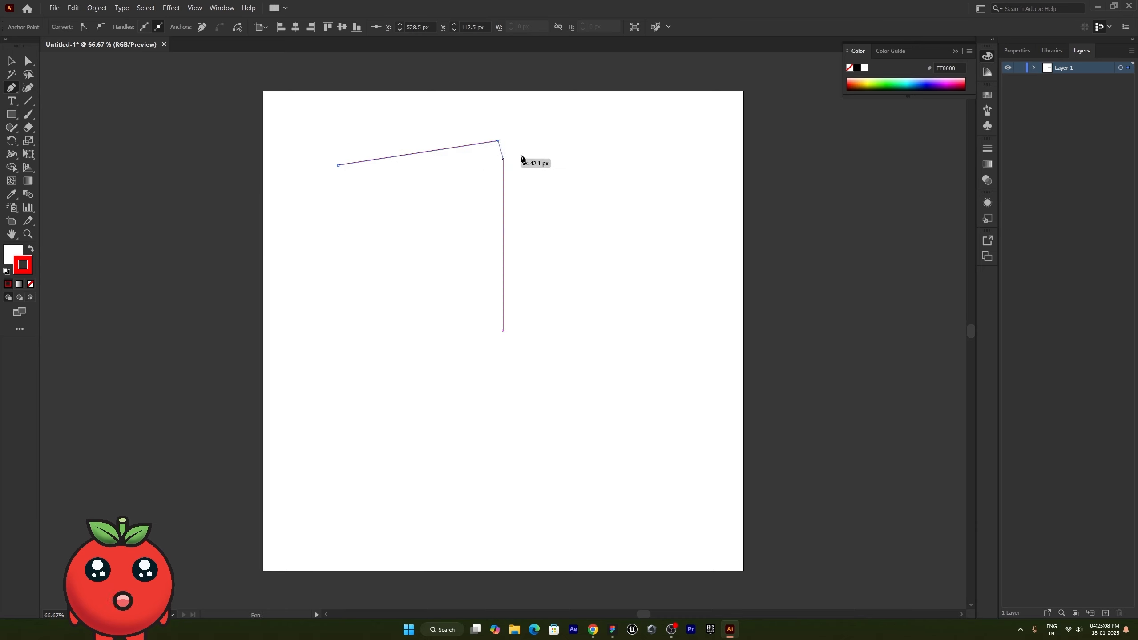
pyautogui.click(1004, 51)
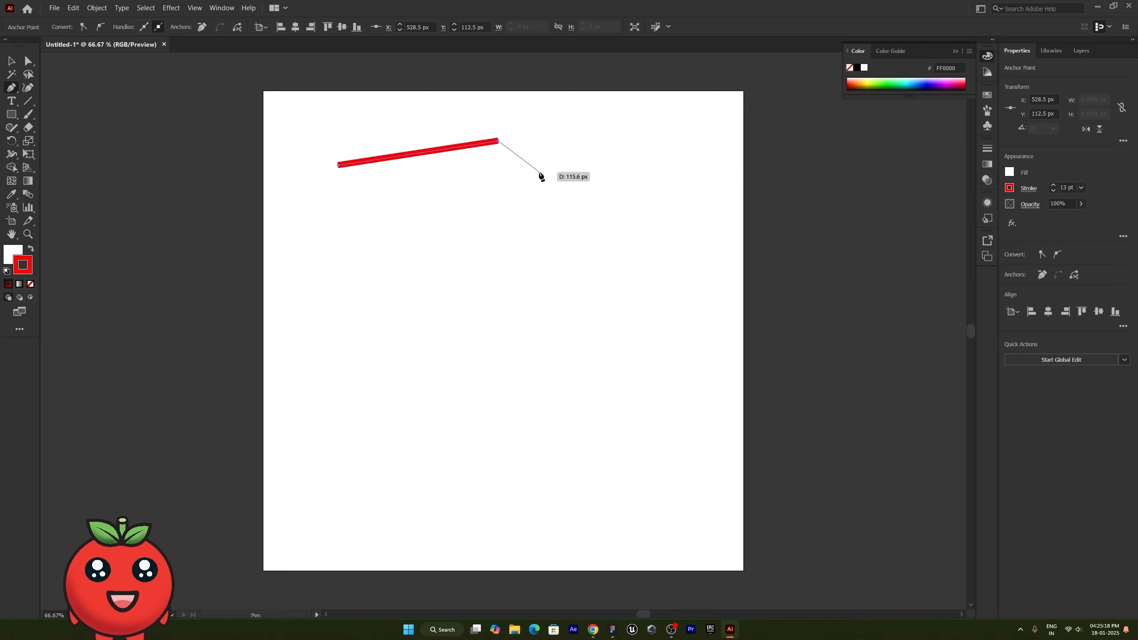
# Continue the path with straight segments and close it into an irregular six-sided polygon about 468 by 267 px
pyautogui.click(539, 172)
pyautogui.click(529, 228)
pyautogui.click(443, 261)
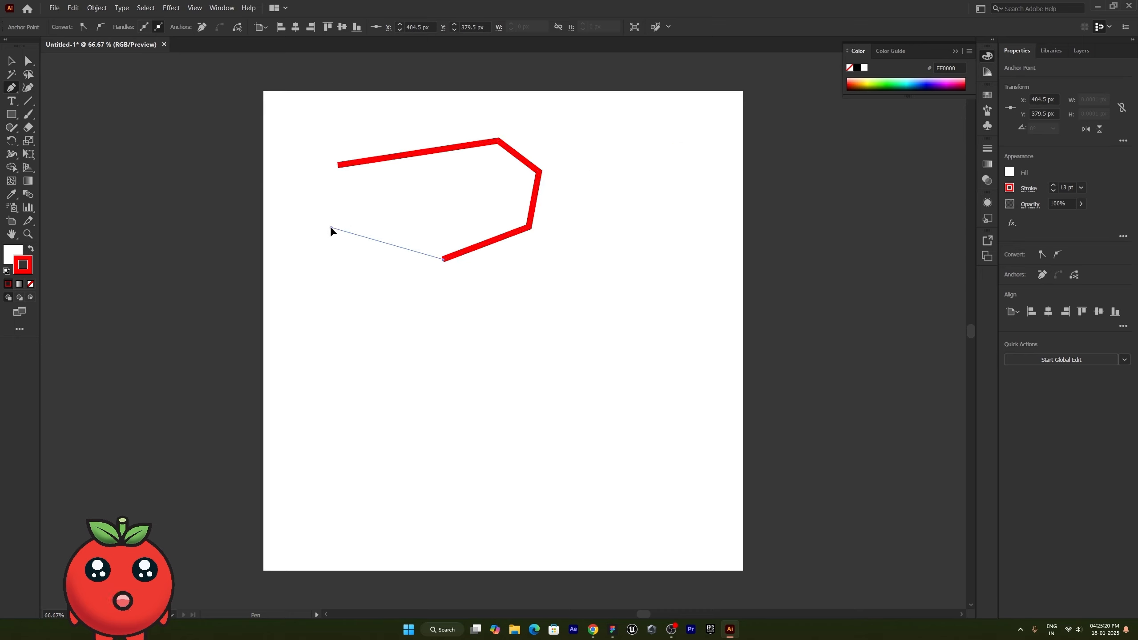
pyautogui.click(330, 228)
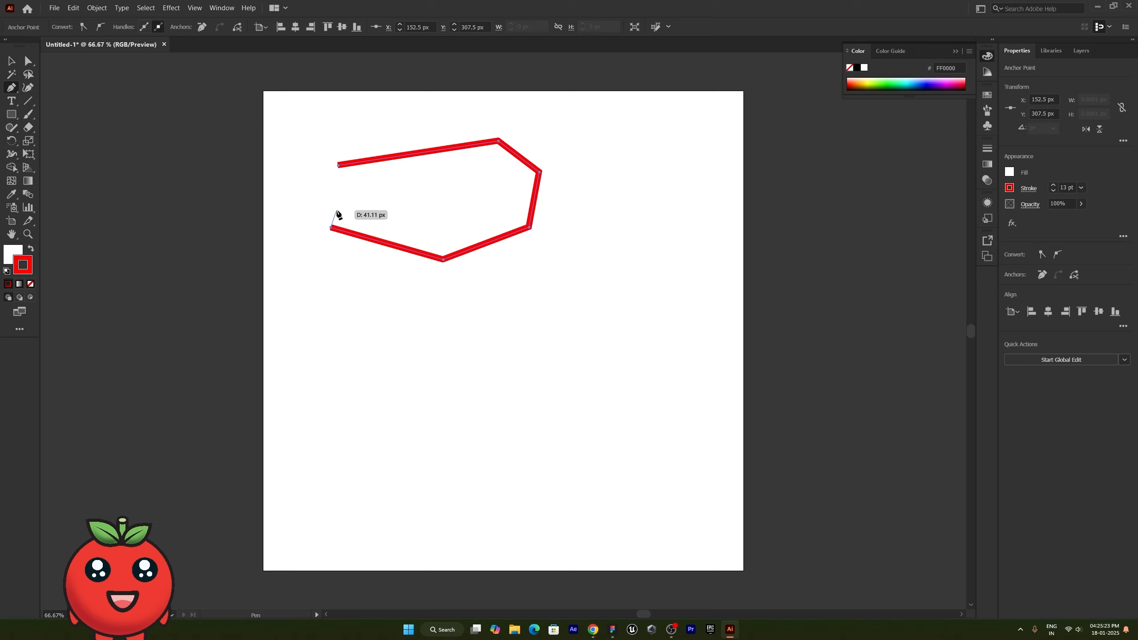
pyautogui.click(338, 165)
# Fill the polygon with colour DB4545
pyautogui.click(11, 61)
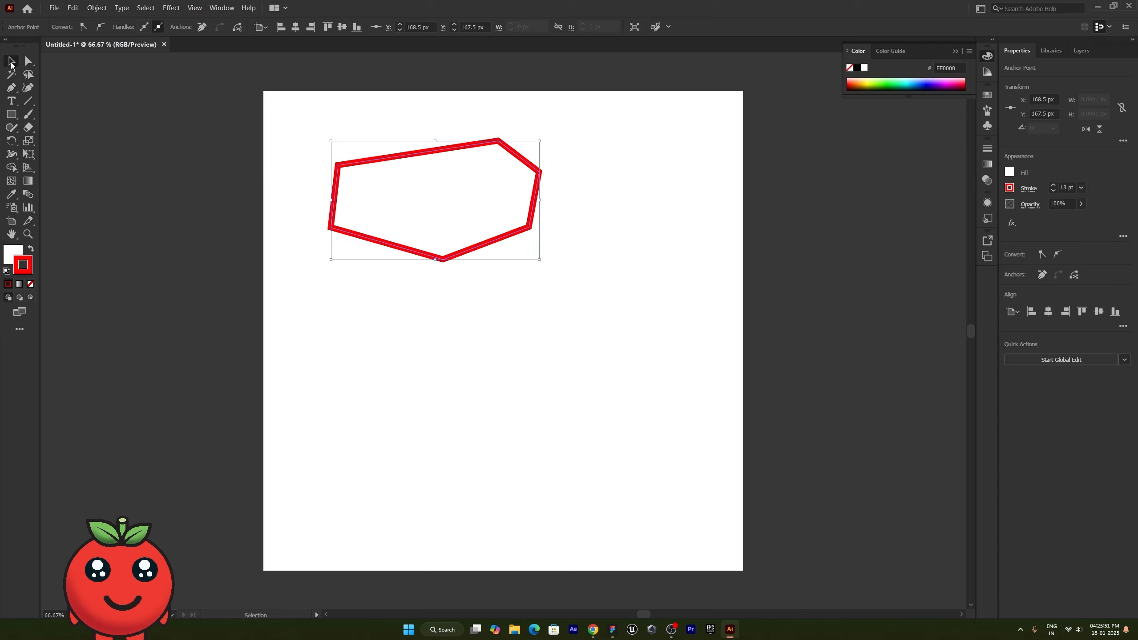
pyautogui.click(16, 251)
pyautogui.doubleClick(16, 252)
pyautogui.click(520, 259)
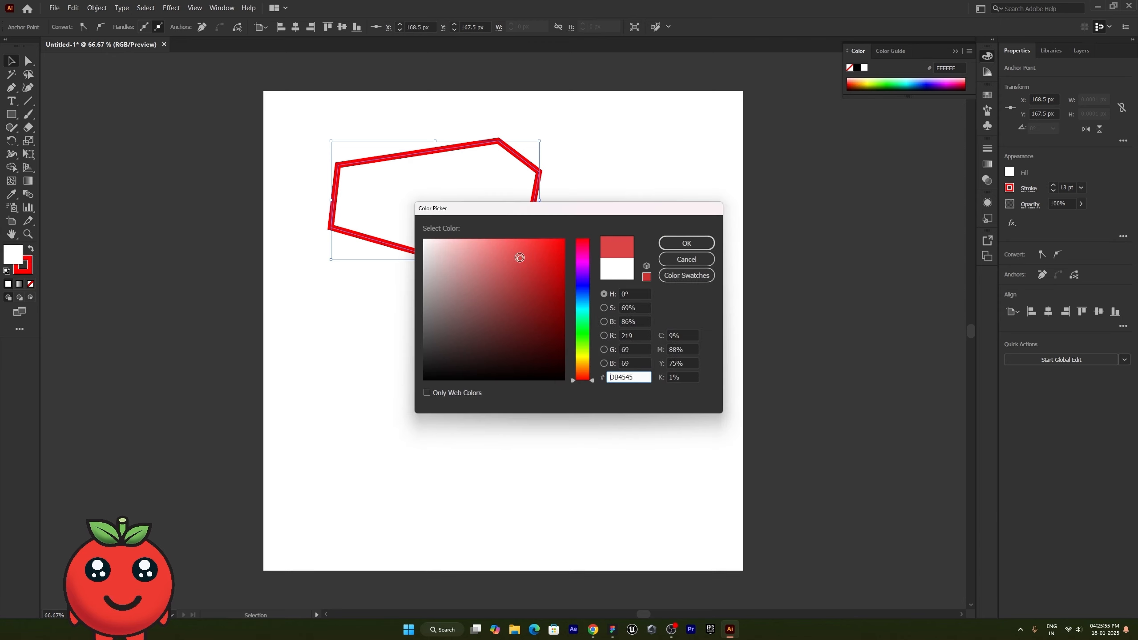
pyautogui.click(686, 244)
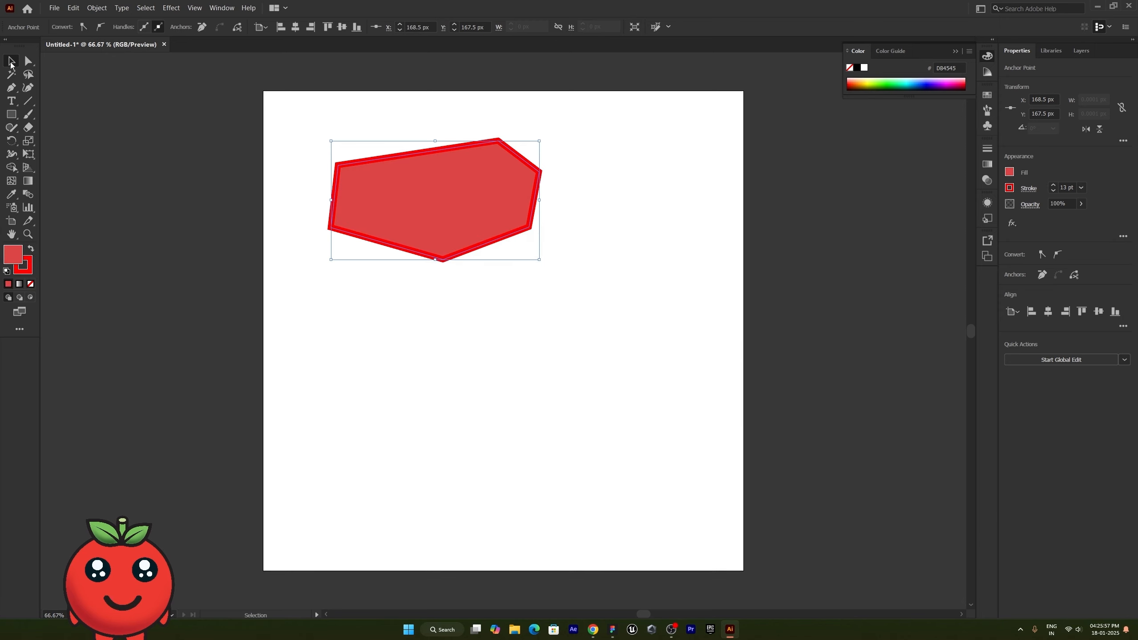
# Delete the filled polygon from the artboard
pyautogui.click(11, 62)
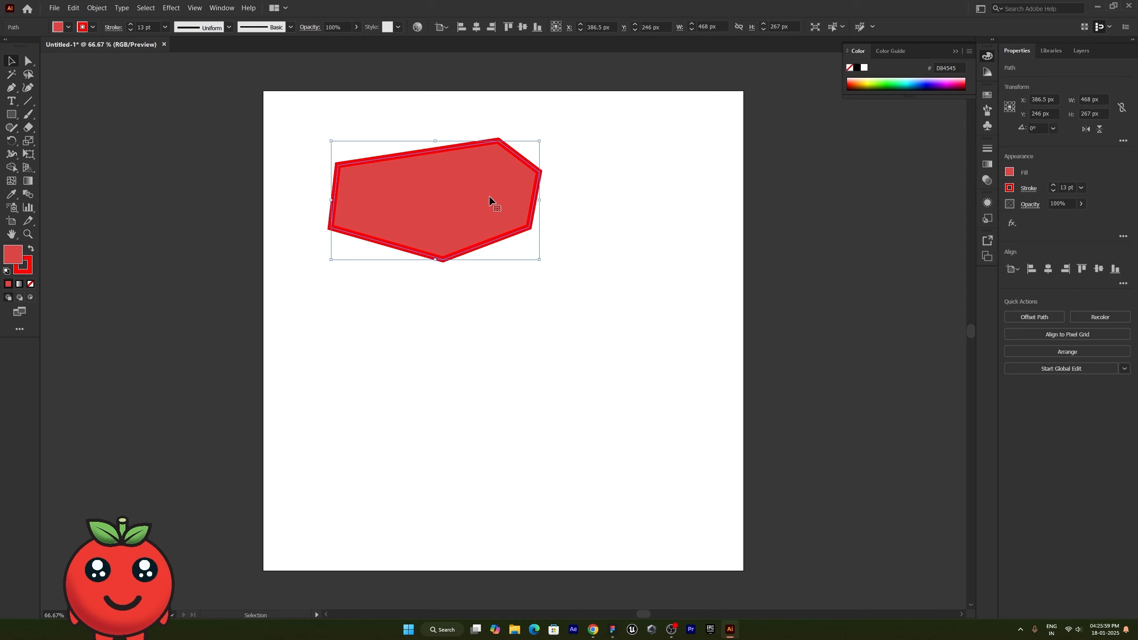
pyautogui.press('Delete')
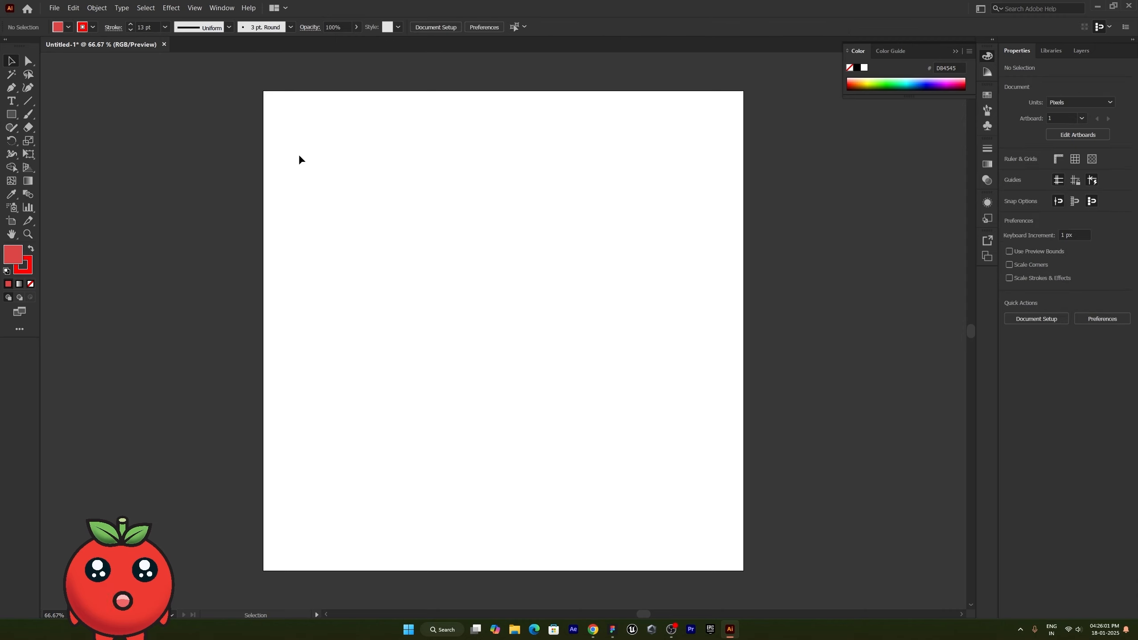
# Draw an upward-arching curve about 351 px wide with the Pen tool and set its fill to none
pyautogui.click(11, 88)
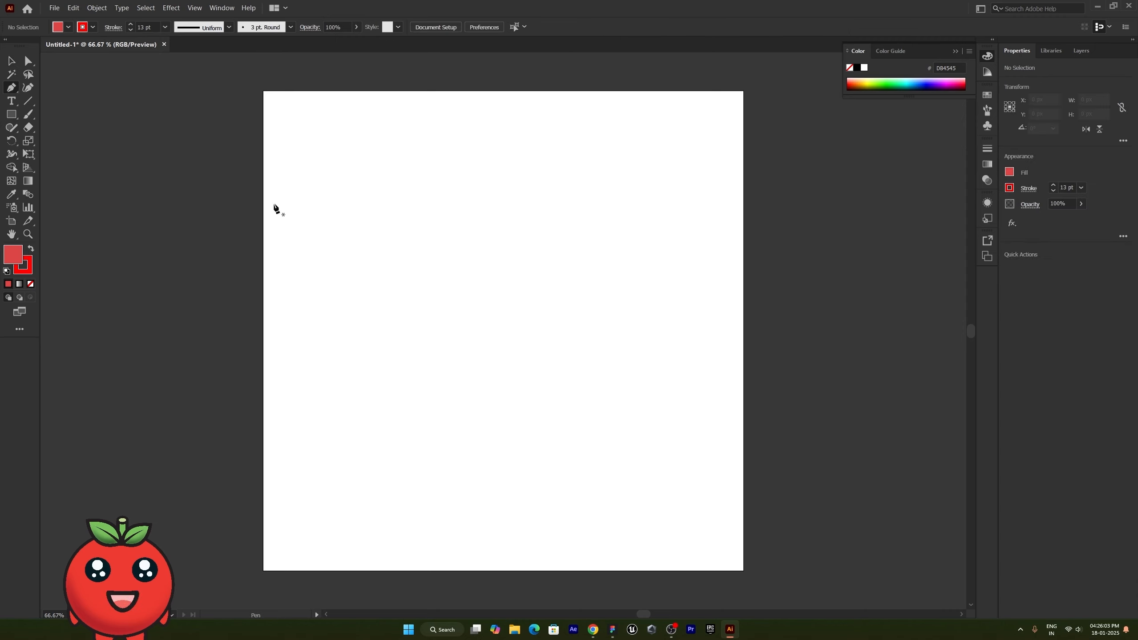
pyautogui.click(411, 220)
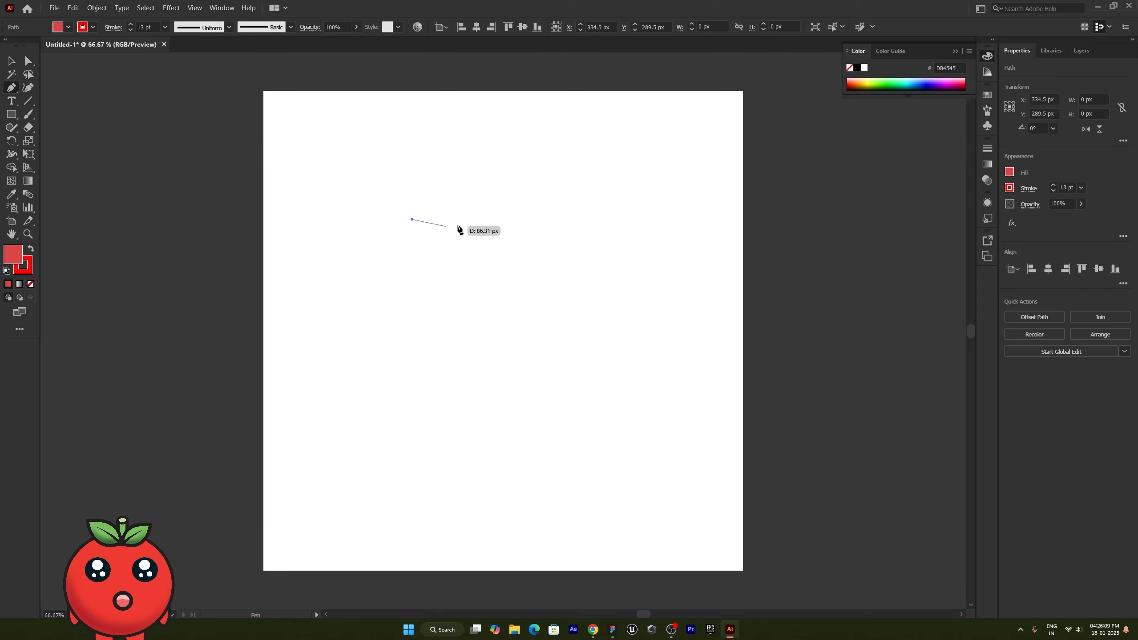
pyautogui.click(568, 219)
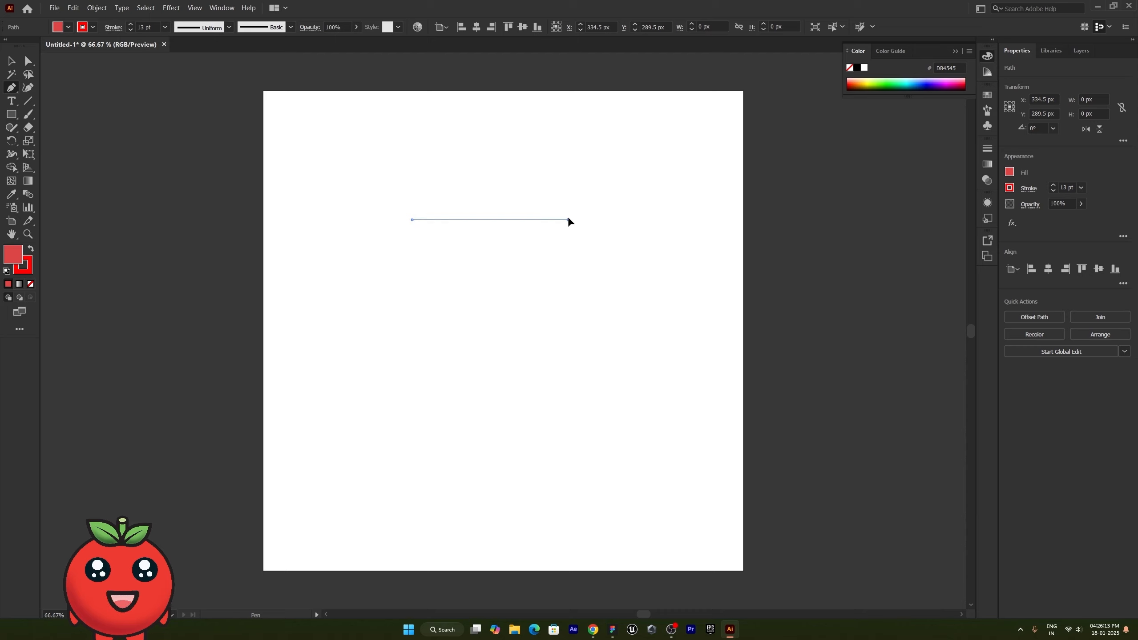
pyautogui.moveTo(569, 220); pyautogui.dragTo(569, 243)
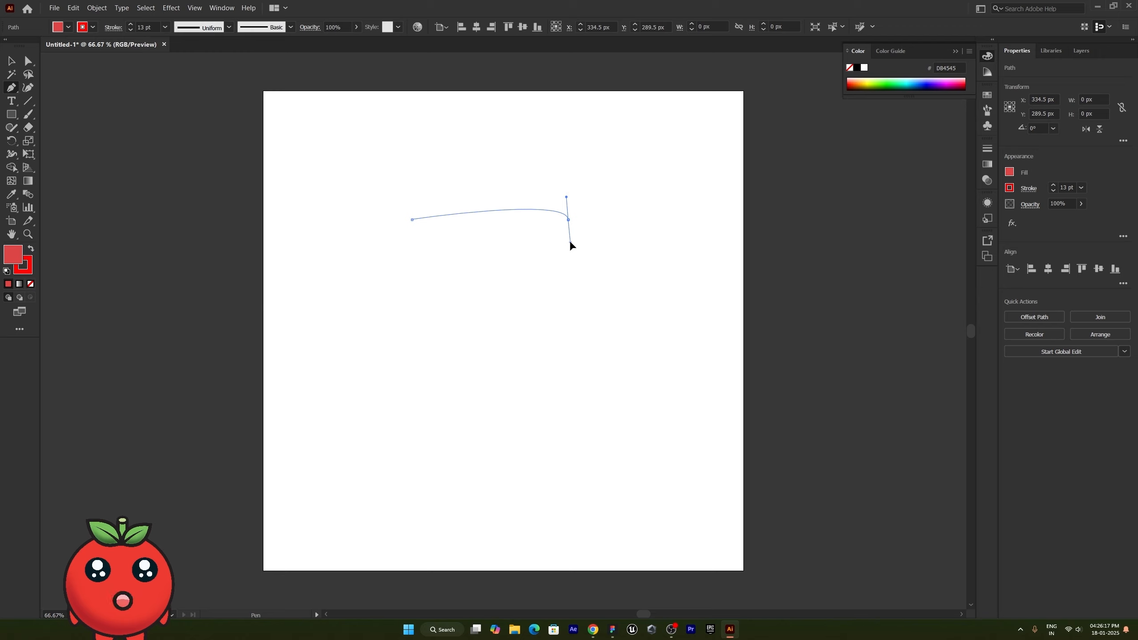
pyautogui.moveTo(570, 243)
pyautogui.mouseDown()
pyautogui.moveTo(575, 257)
pyautogui.moveTo(642, 286)
pyautogui.moveTo(652, 269)
pyautogui.moveTo(651, 284)
pyautogui.mouseUp()
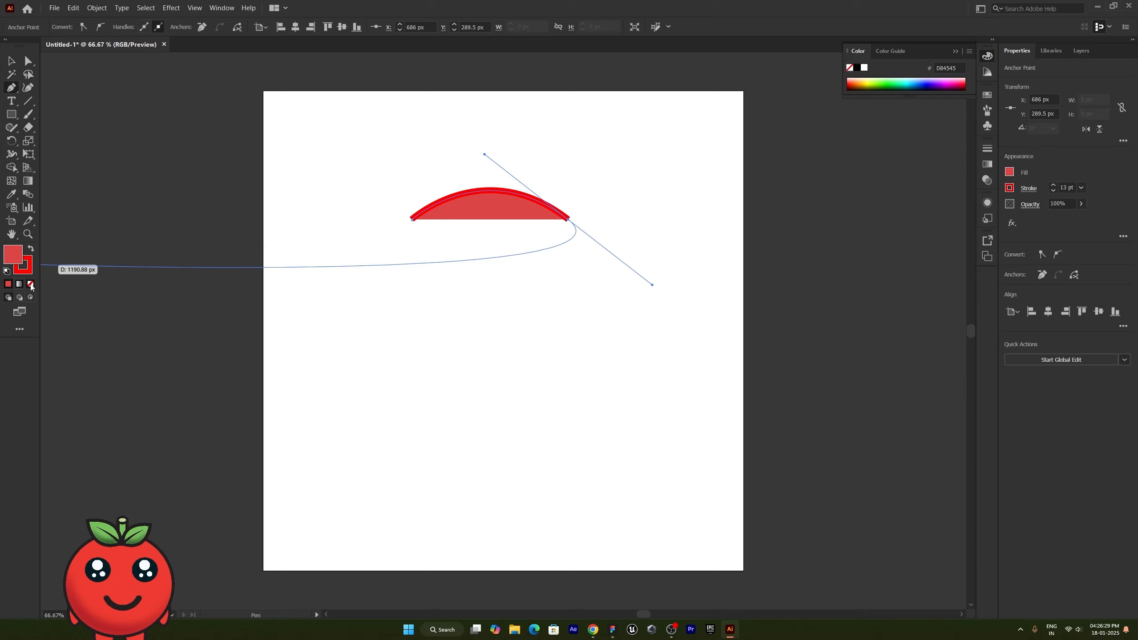
pyautogui.click(30, 285)
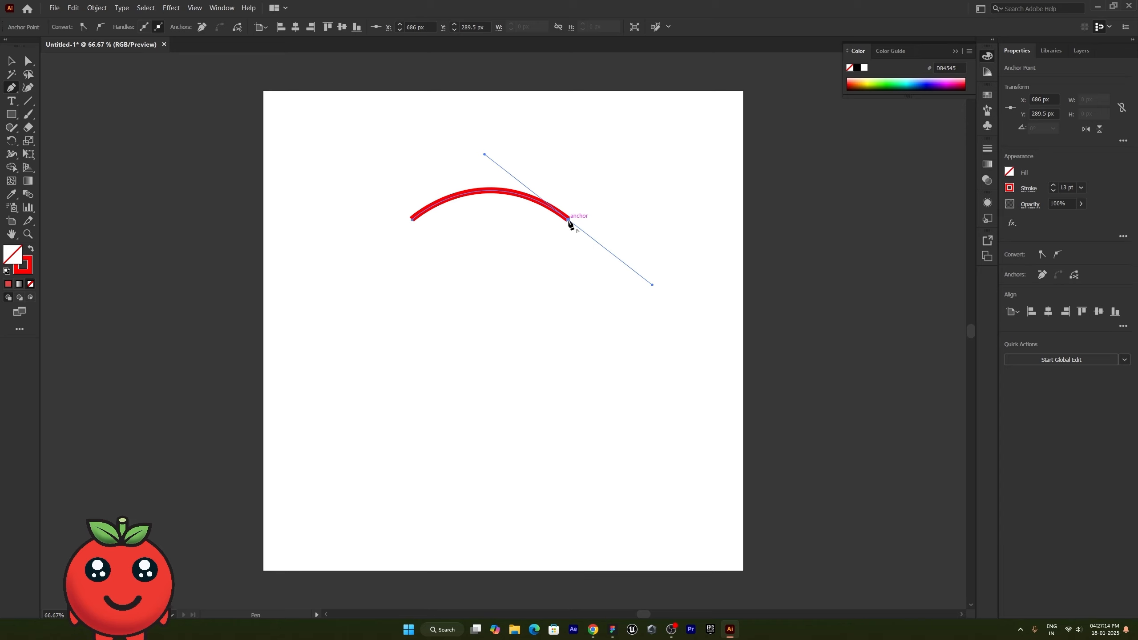
# Make the arch's end anchor a corner, add a second curve beneath it, and close the leaf-like shape with a straight edge
pyautogui.moveTo(569, 220); pyautogui.dragTo(419, 253)
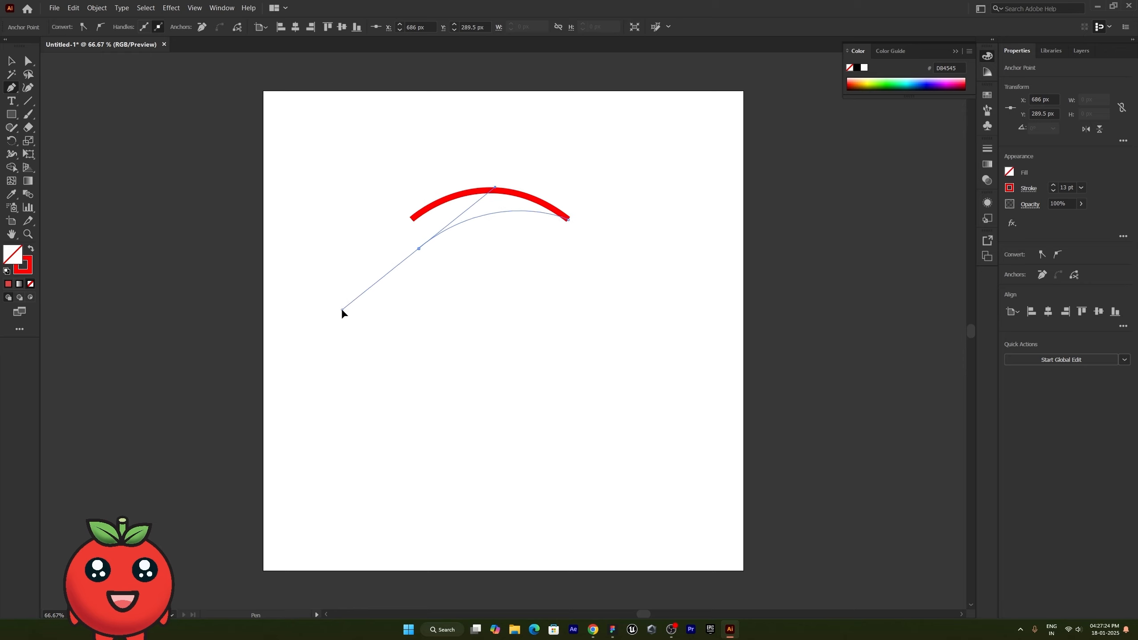
pyautogui.moveTo(341, 310); pyautogui.dragTo(313, 308)
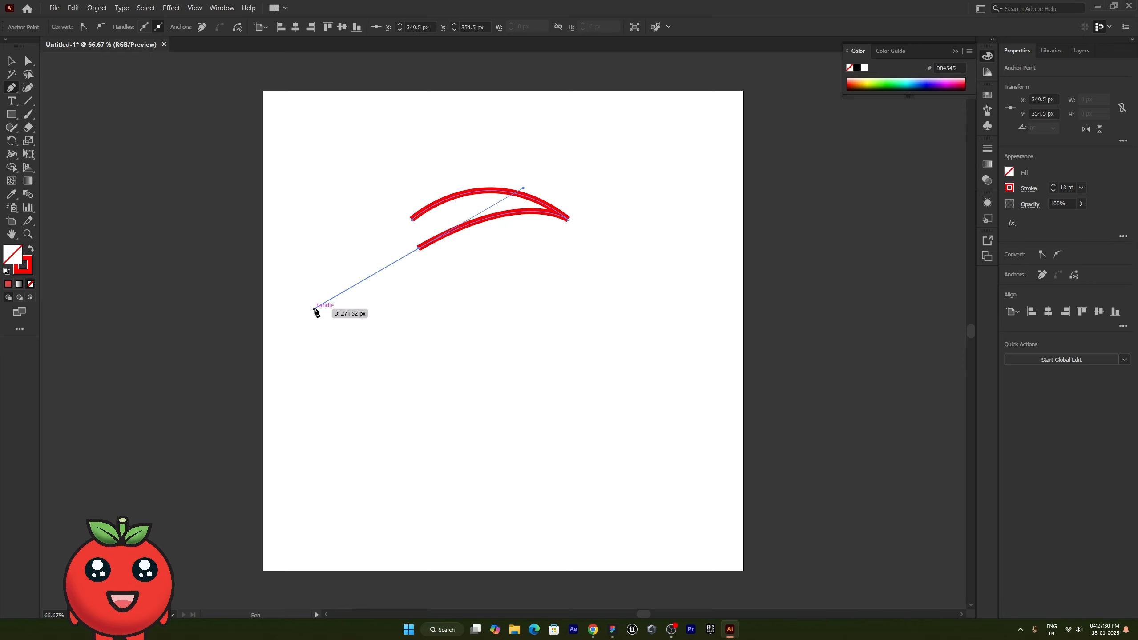
pyautogui.moveTo(314, 308); pyautogui.dragTo(314, 308)
pyautogui.click(418, 248)
pyautogui.click(411, 219)
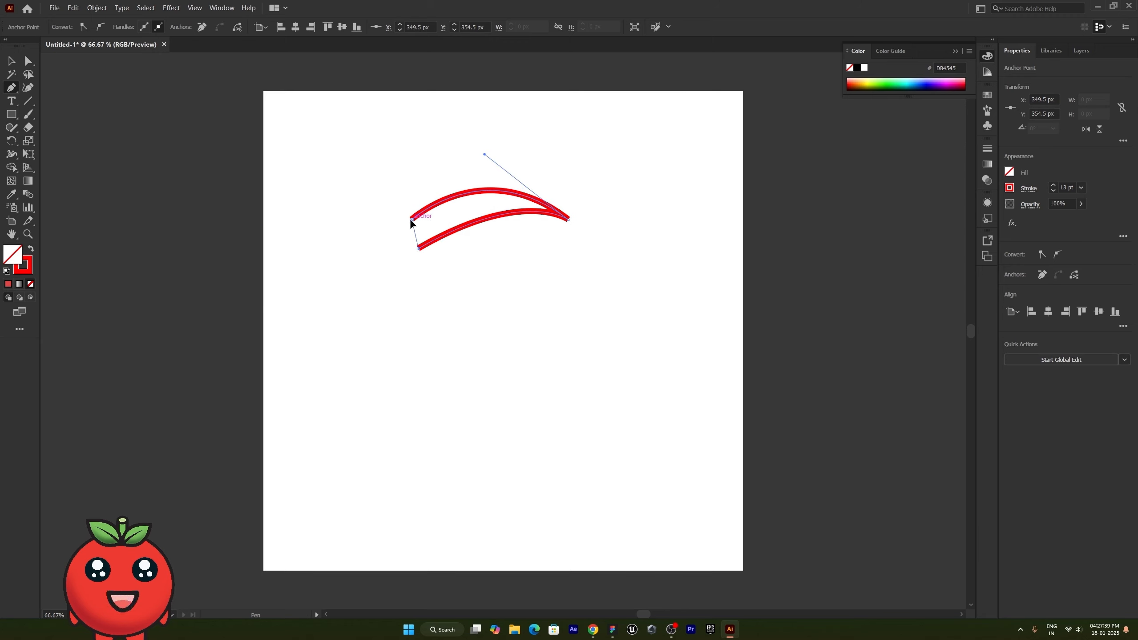
# Draw a smaller closed shape of two downward-bowing curves and a straight side directly below the first shape, and deselect it
pyautogui.click(417, 252)
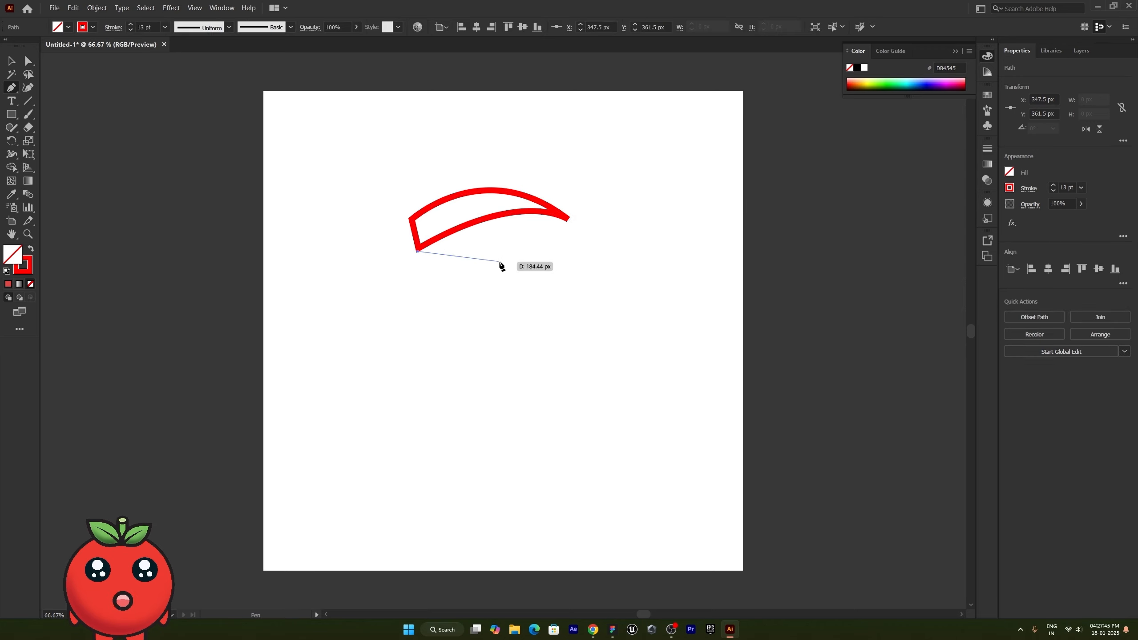
pyautogui.moveTo(500, 252); pyautogui.dragTo(552, 226)
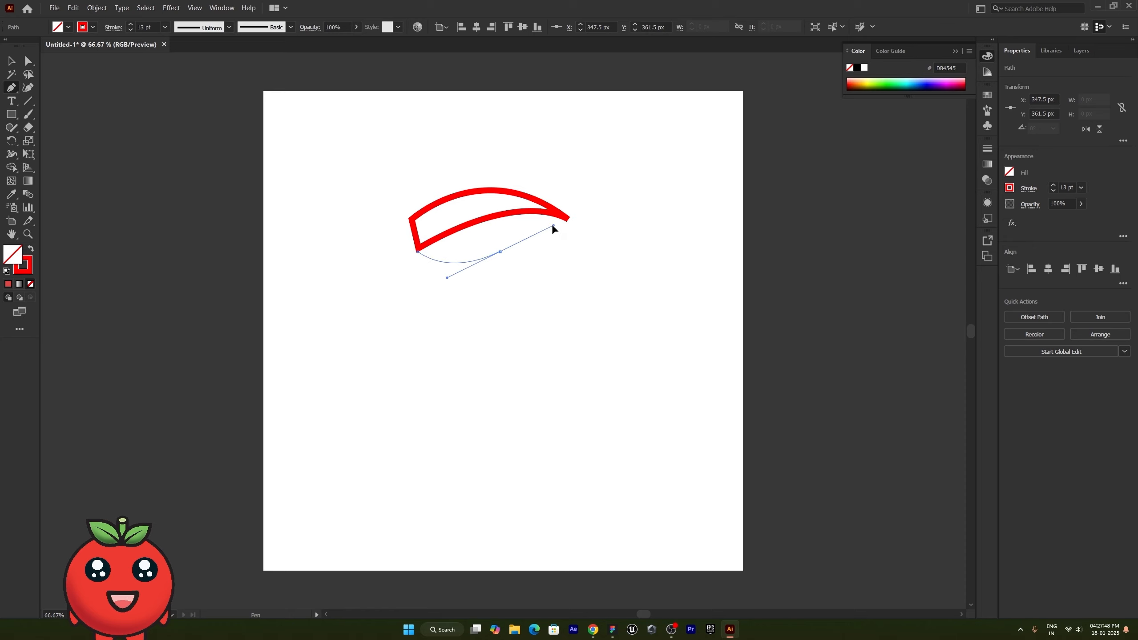
pyautogui.click(500, 252)
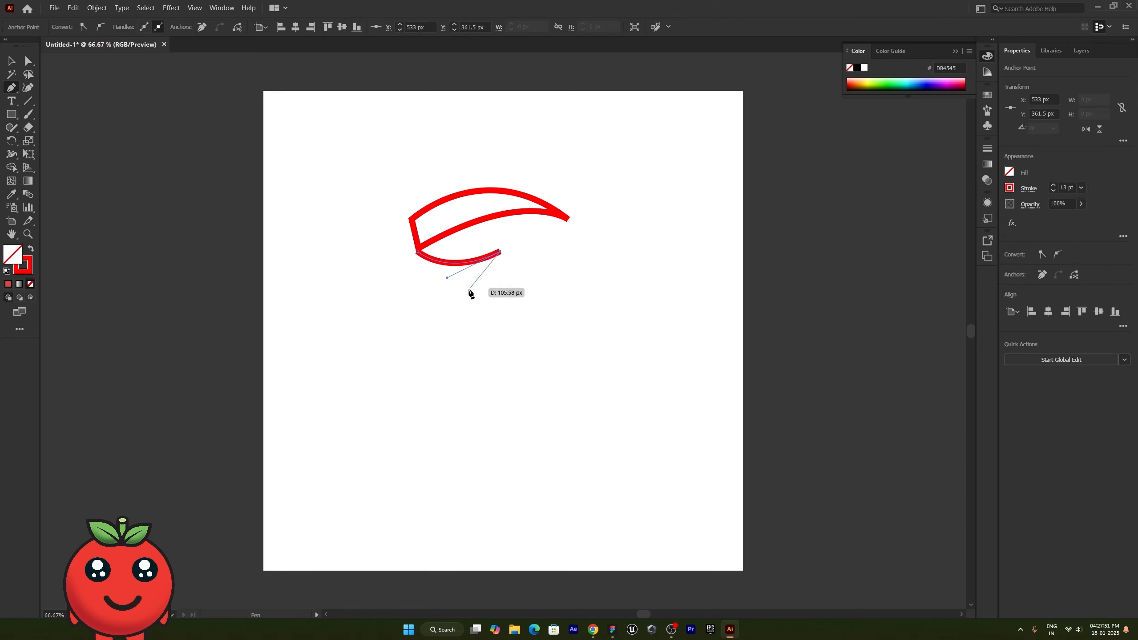
pyautogui.moveTo(417, 279); pyautogui.dragTo(342, 265)
pyautogui.moveTo(366, 260); pyautogui.dragTo(382, 265)
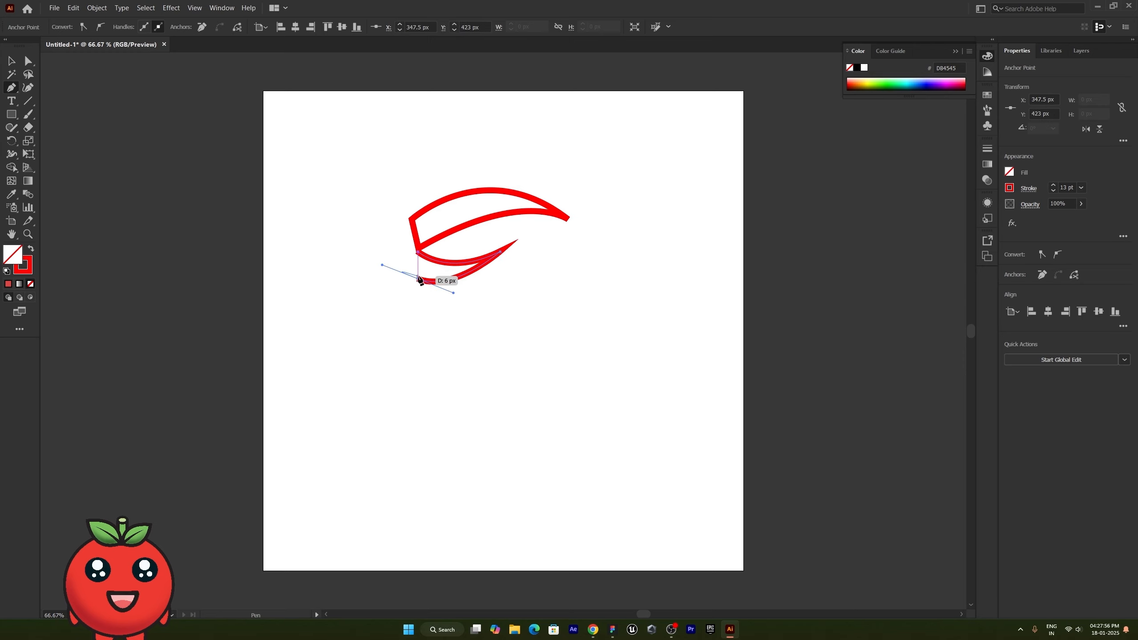
pyautogui.click(417, 253)
pyautogui.press('v')
pyautogui.click(349, 218)
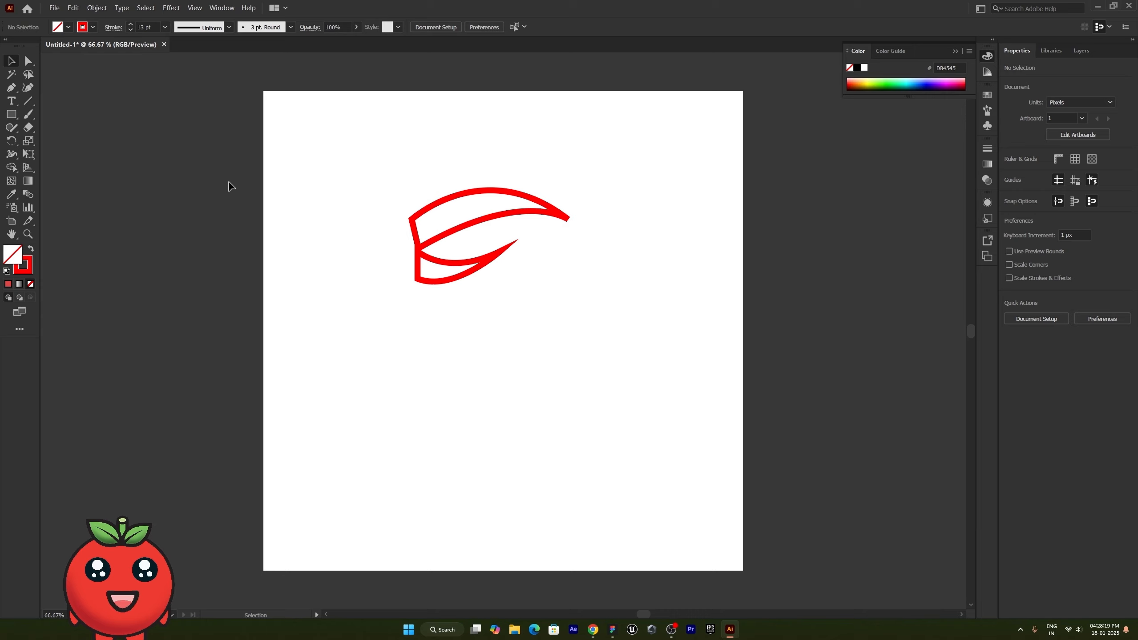
# Draw a square about 203 px wide with the Rectangle tool, to the right of the curved shapes
pyautogui.rightClick(10, 90)
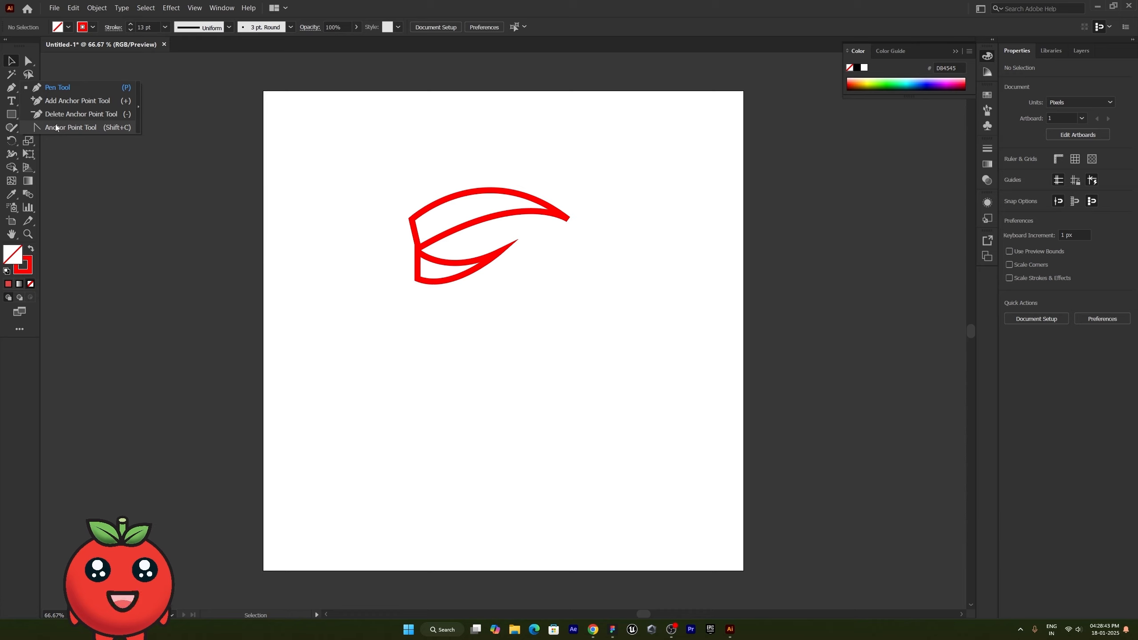
pyautogui.click(87, 102)
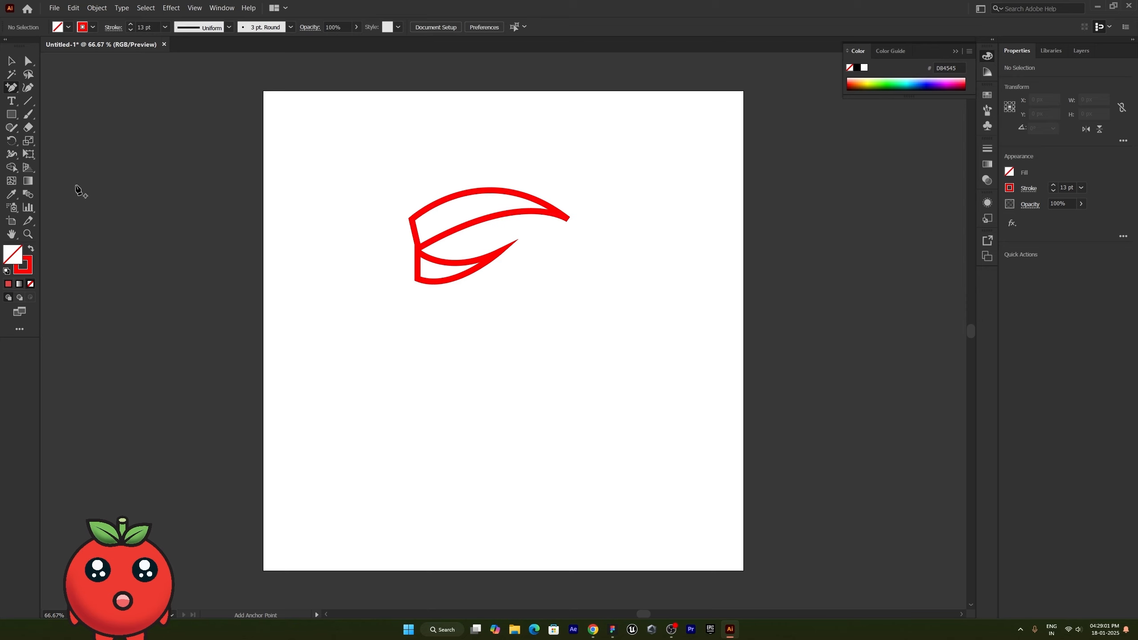
pyautogui.click(11, 114)
pyautogui.moveTo(604, 242); pyautogui.dragTo(697, 334)
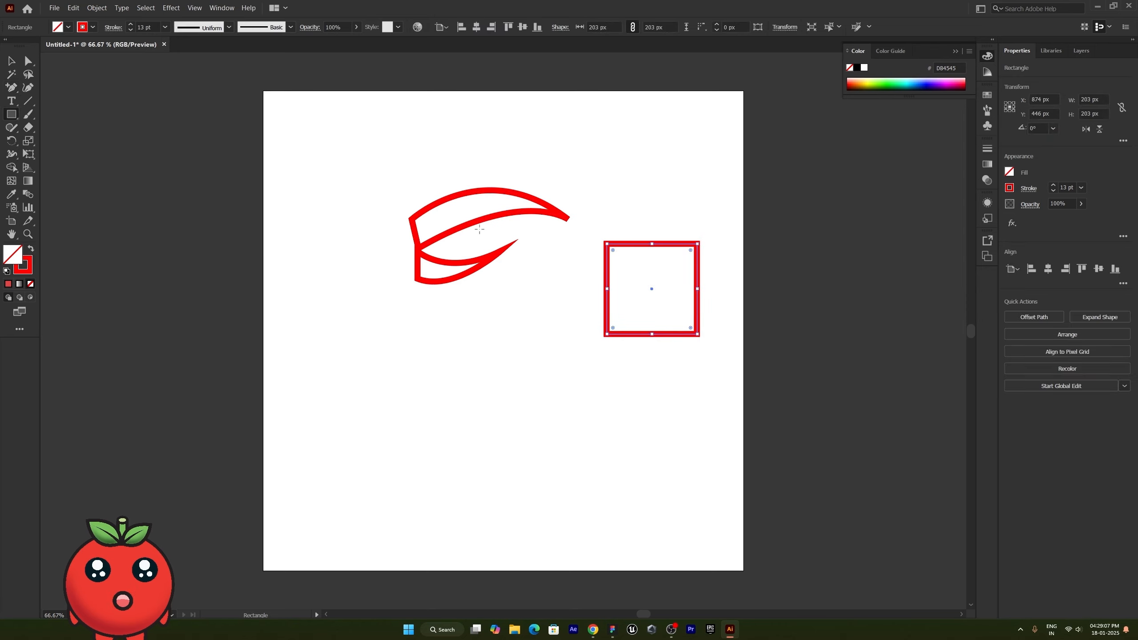
# Add an anchor point on the upper shape's lower curve and move it to about X 481.5, Y 302.5 px
pyautogui.press('+')
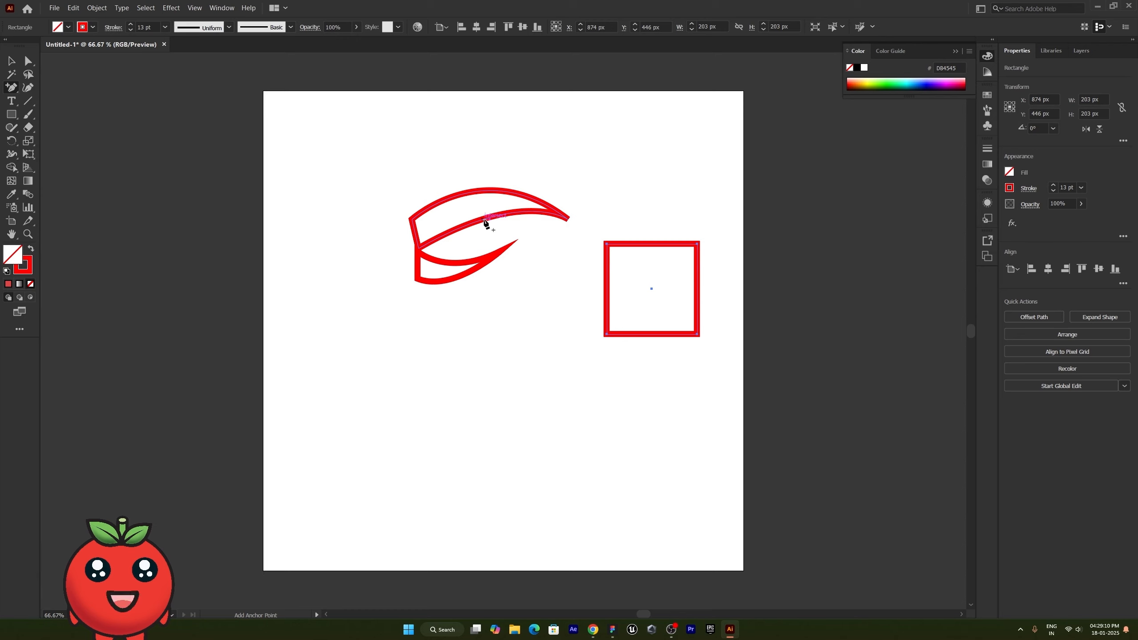
pyautogui.click(484, 221)
pyautogui.press('a')
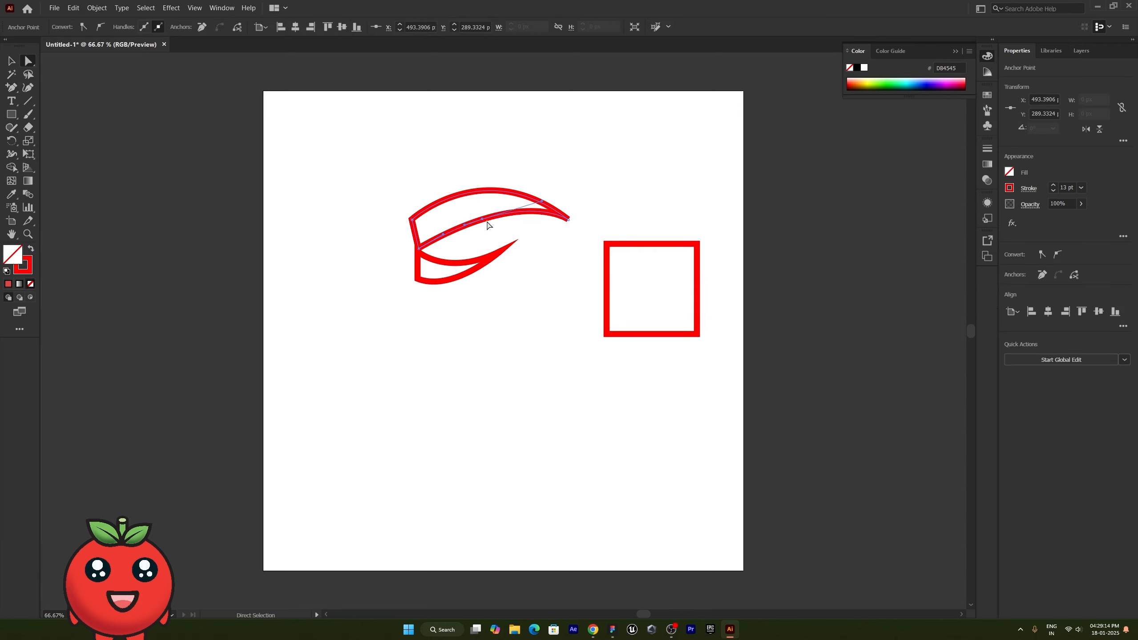
pyautogui.moveTo(484, 220); pyautogui.dragTo(478, 225)
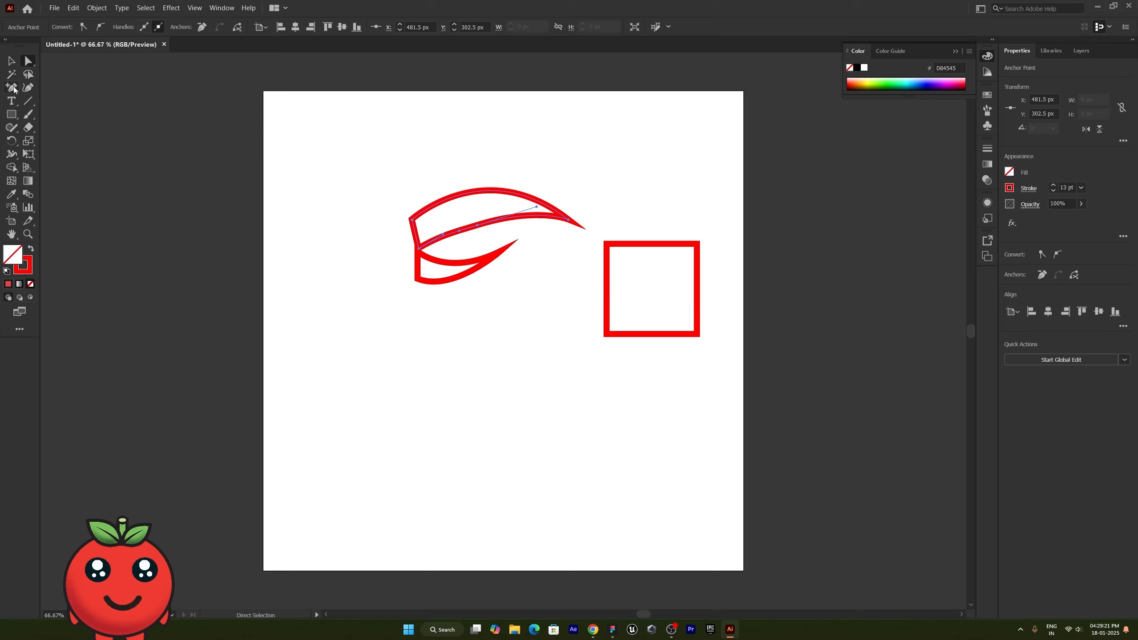
# Add an anchor point at the middle of the square's top edge and move it down to the centre, forming a V-shaped notch
pyautogui.press('+')
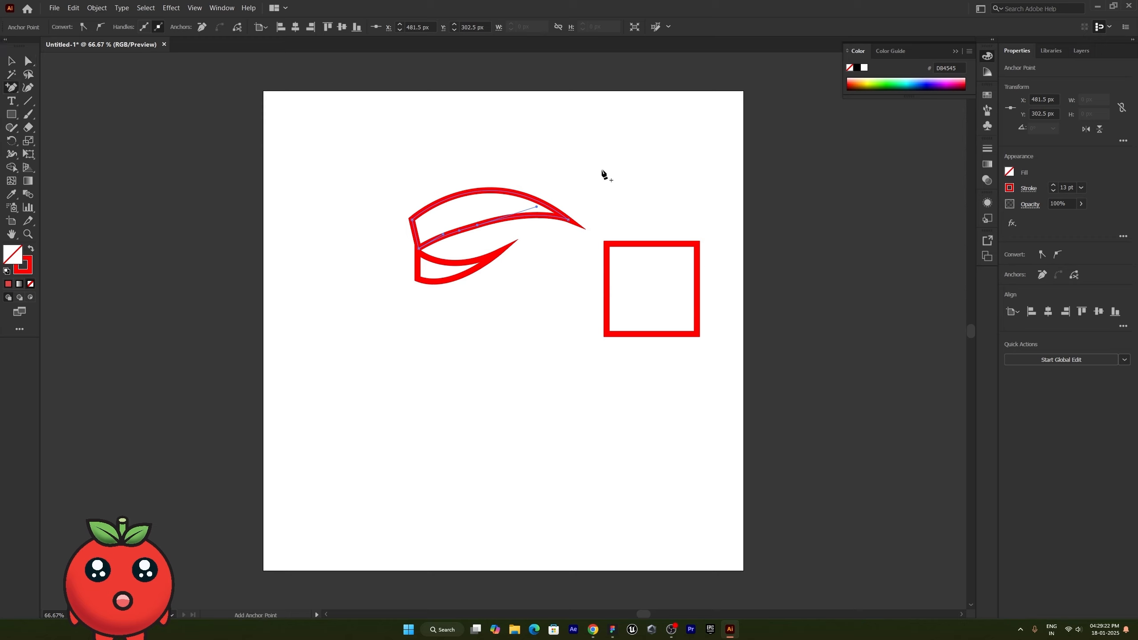
pyautogui.click(652, 246)
pyautogui.click(28, 61)
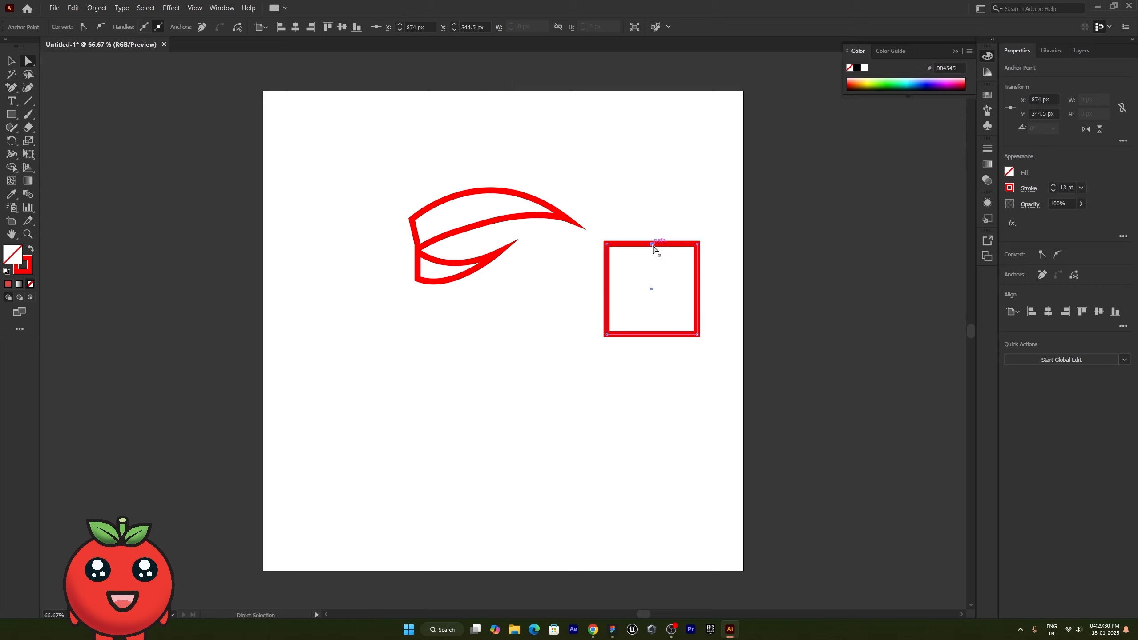
pyautogui.moveTo(652, 246); pyautogui.dragTo(656, 290)
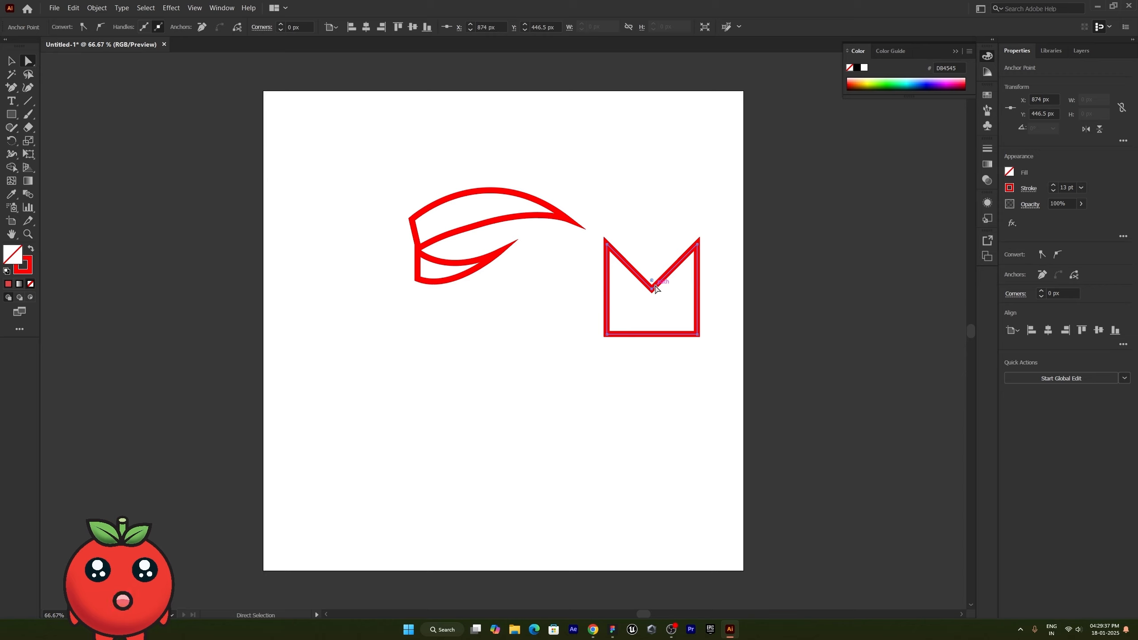
# Round the square's V-notch corner to a radius of about 66.7 px
pyautogui.moveTo(651, 280); pyautogui.dragTo(641, 243)
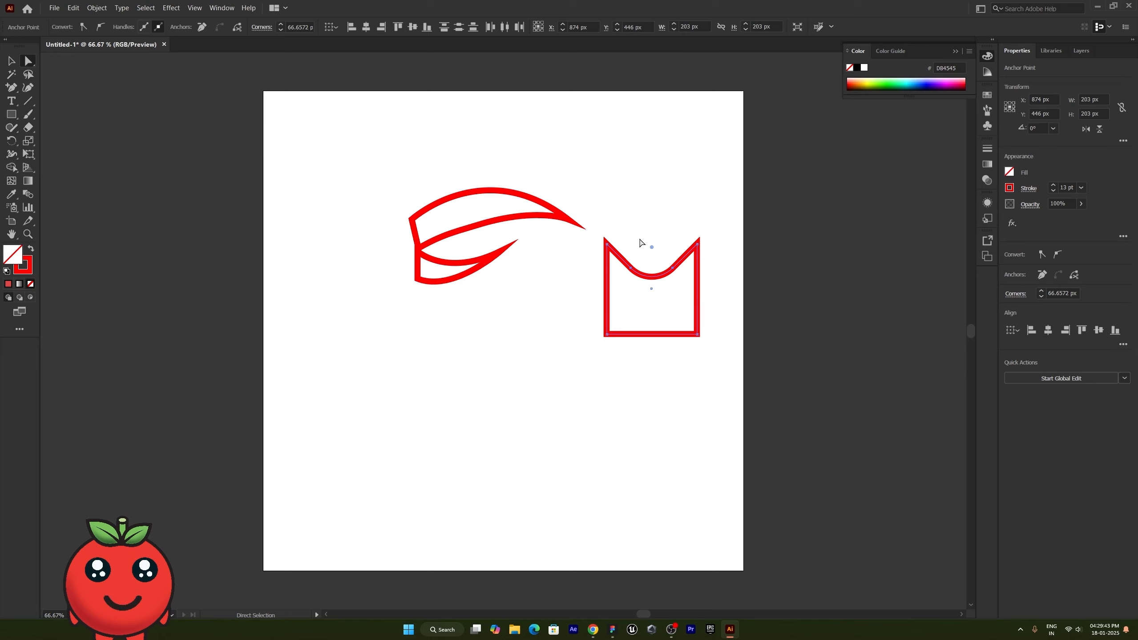
# Delete the middle anchor point on the upper shape's lower curve, pull the left anchor's handle up to arch the curve, and deselect
pyautogui.rightClick(12, 89)
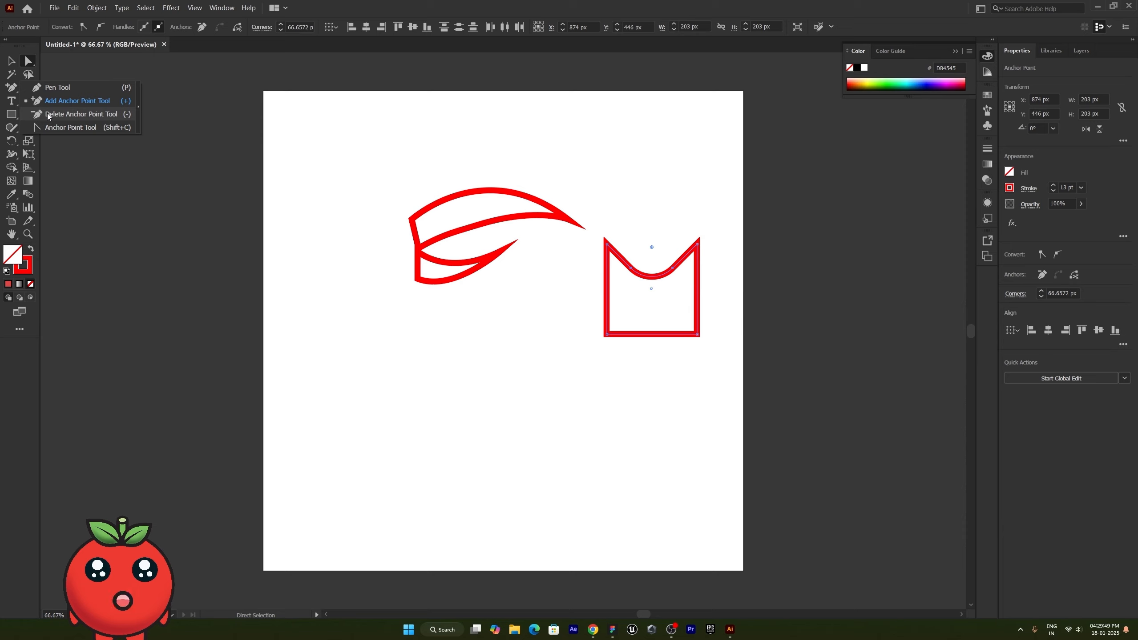
pyautogui.click(72, 113)
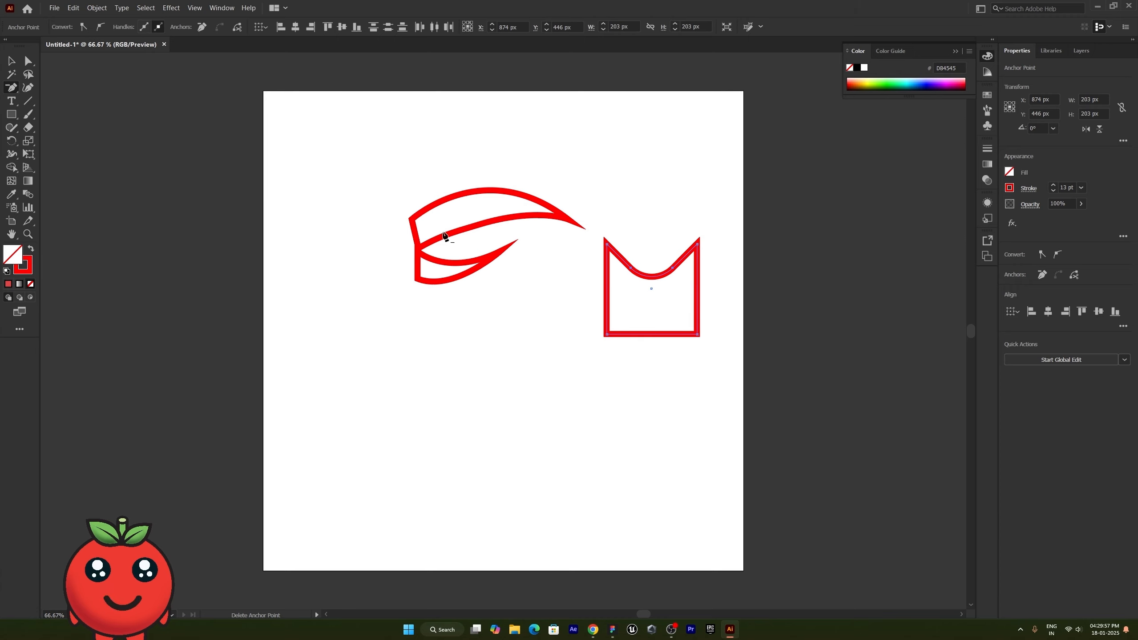
pyautogui.click(477, 228)
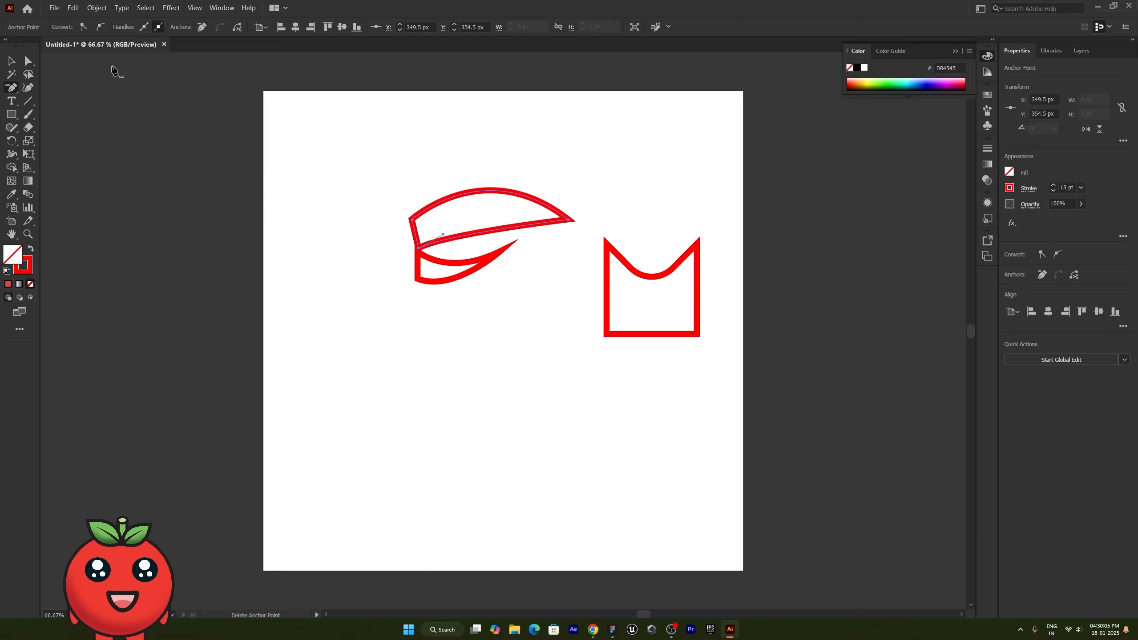
pyautogui.click(28, 60)
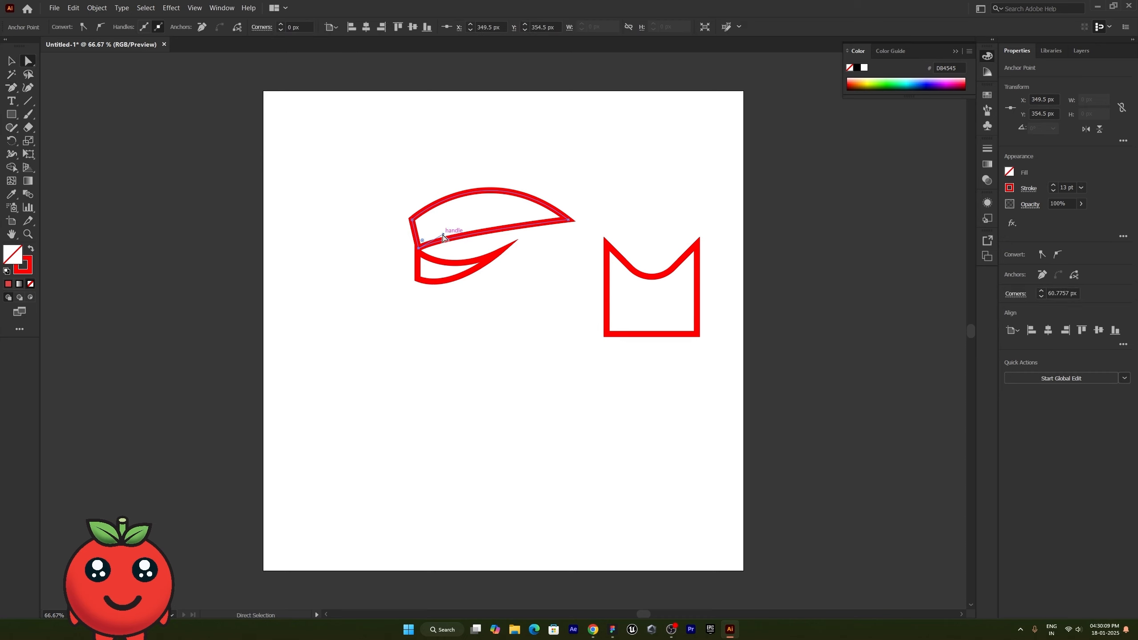
pyautogui.moveTo(443, 235); pyautogui.dragTo(475, 202)
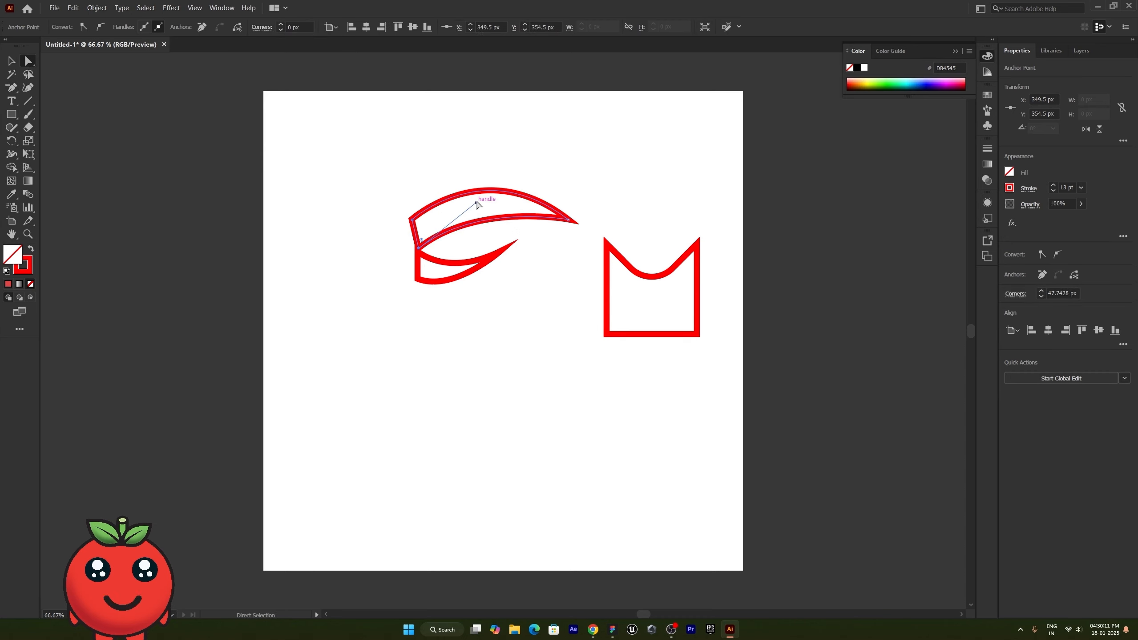
pyautogui.click(413, 137)
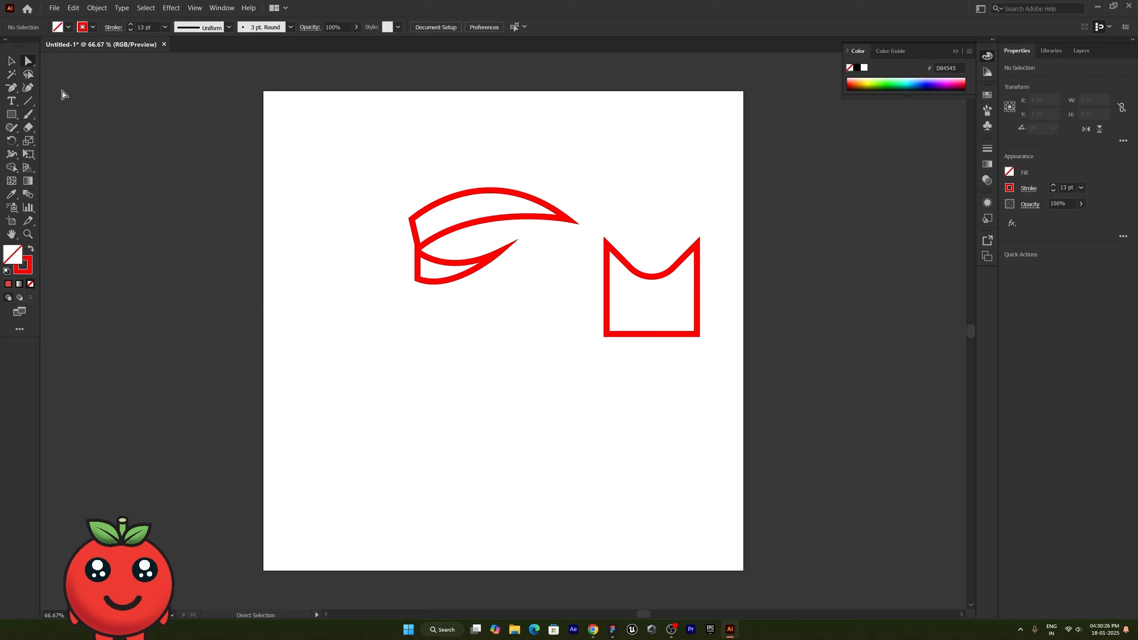
# Convert the two smooth anchor points of the square's rounded notch to corners with the Anchor Point tool, giving it a flat bottom
pyautogui.rightClick(11, 88)
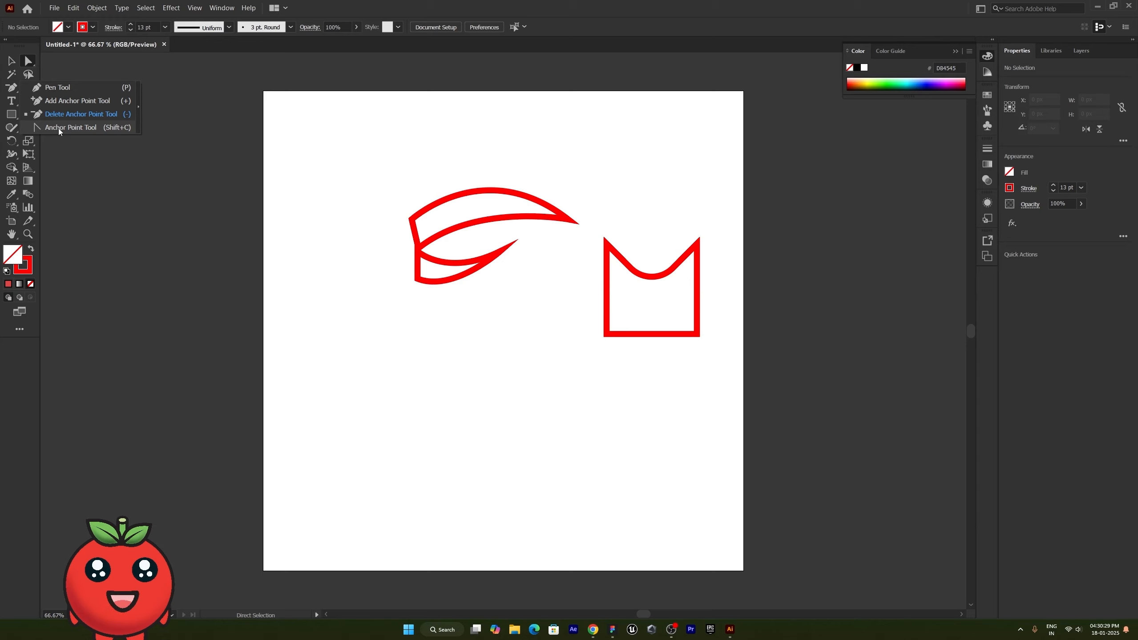
pyautogui.click(58, 128)
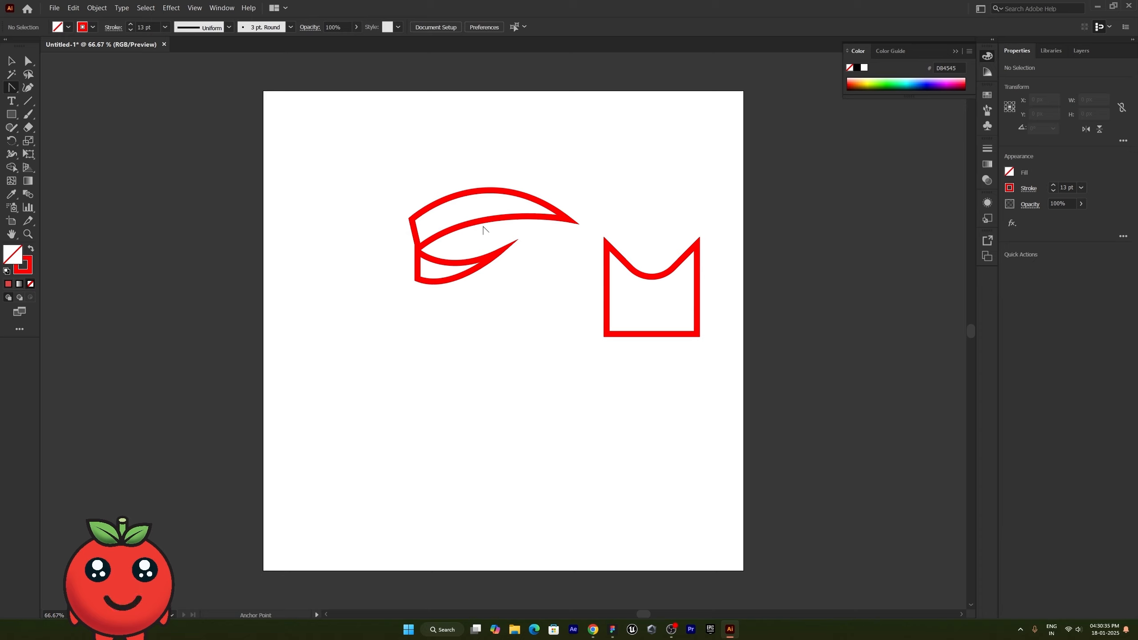
pyautogui.click(639, 277)
pyautogui.click(639, 277)
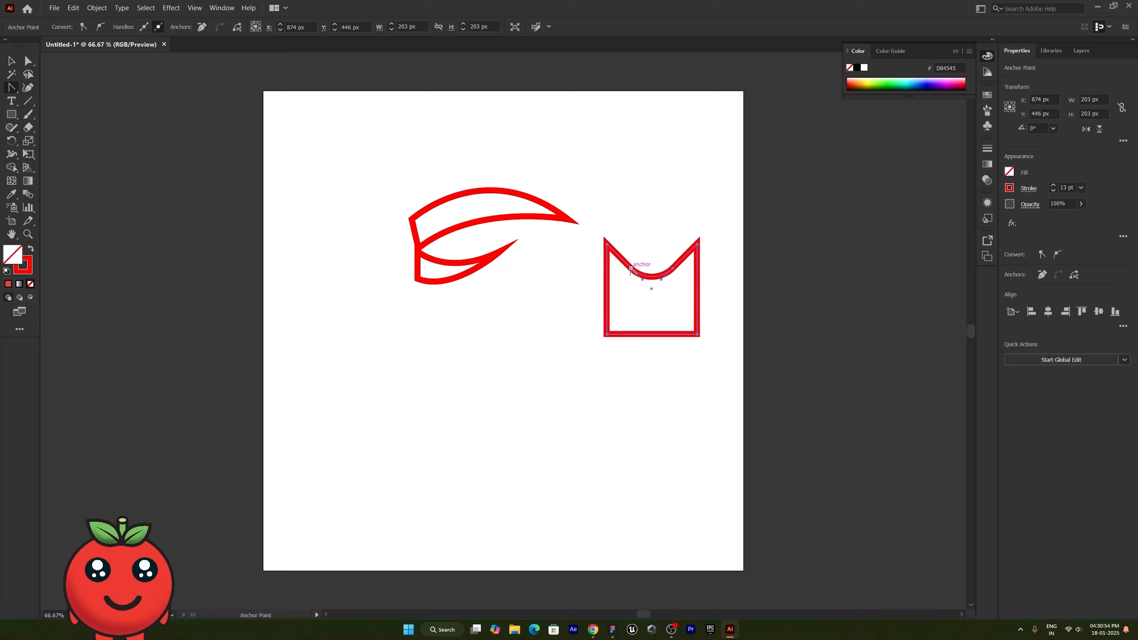
pyautogui.click(630, 270)
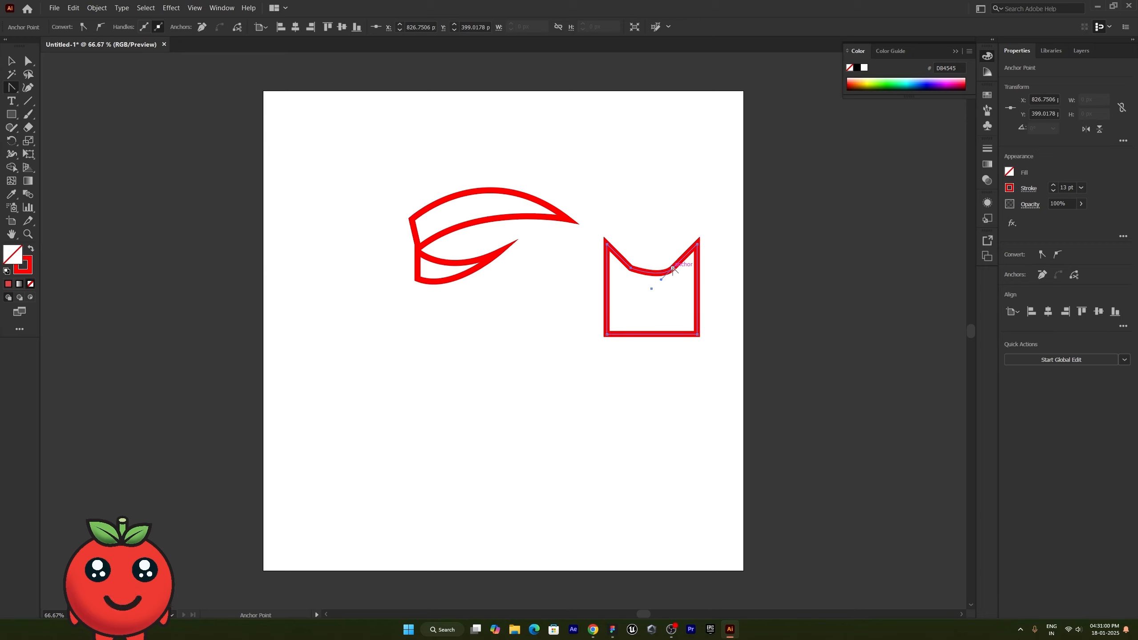
pyautogui.click(673, 269)
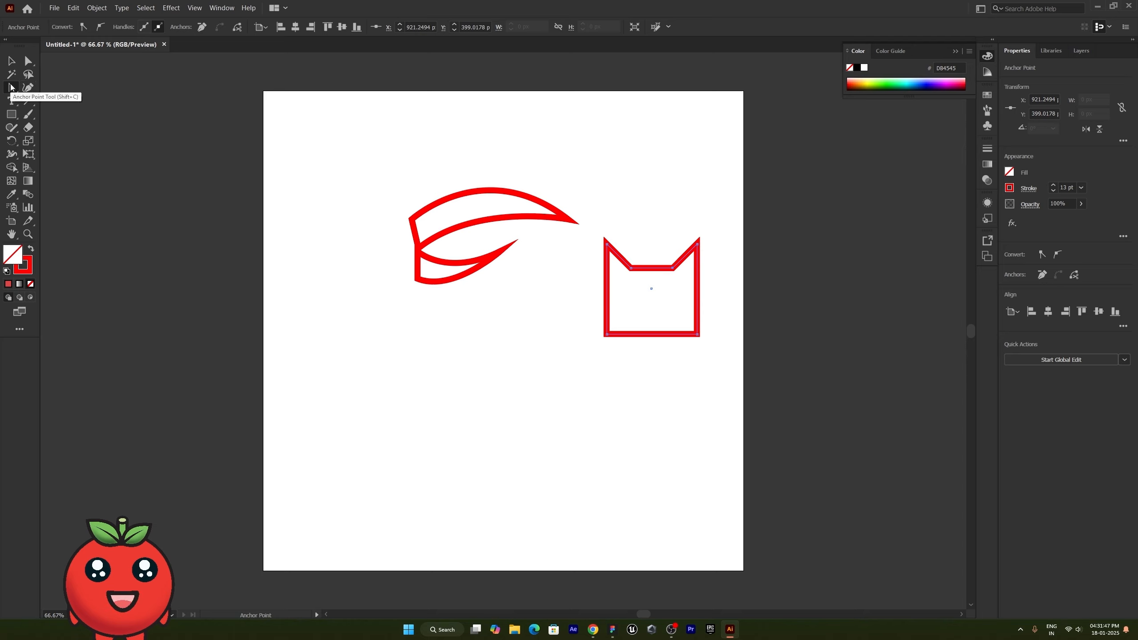
# Draw an open wavy path about 300 px wide with the Pen tool above and to the left of the curved shapes
pyautogui.click(12, 88)
pyautogui.click(58, 87)
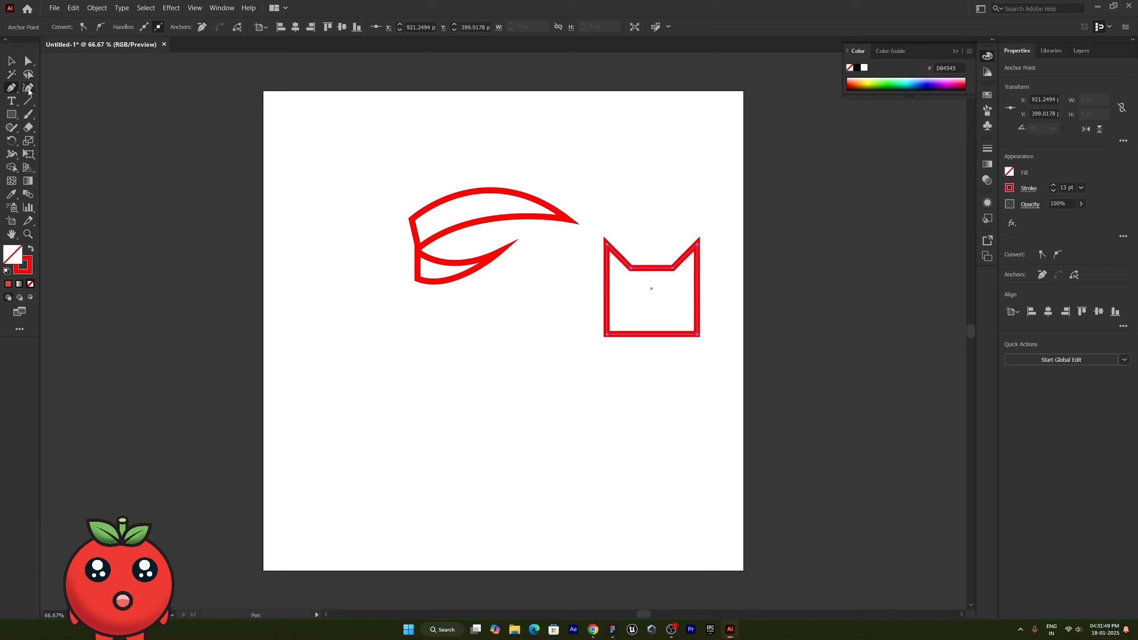
pyautogui.click(309, 130)
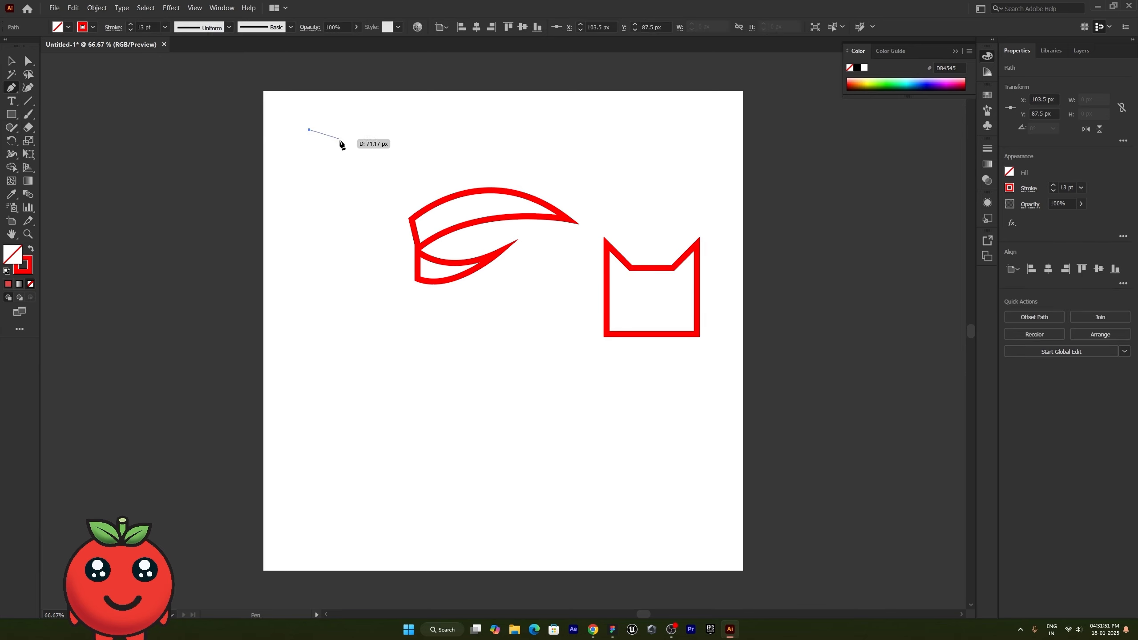
pyautogui.moveTo(376, 160)
pyautogui.mouseDown()
pyautogui.moveTo(427, 138)
pyautogui.moveTo(492, 162)
pyautogui.mouseUp()
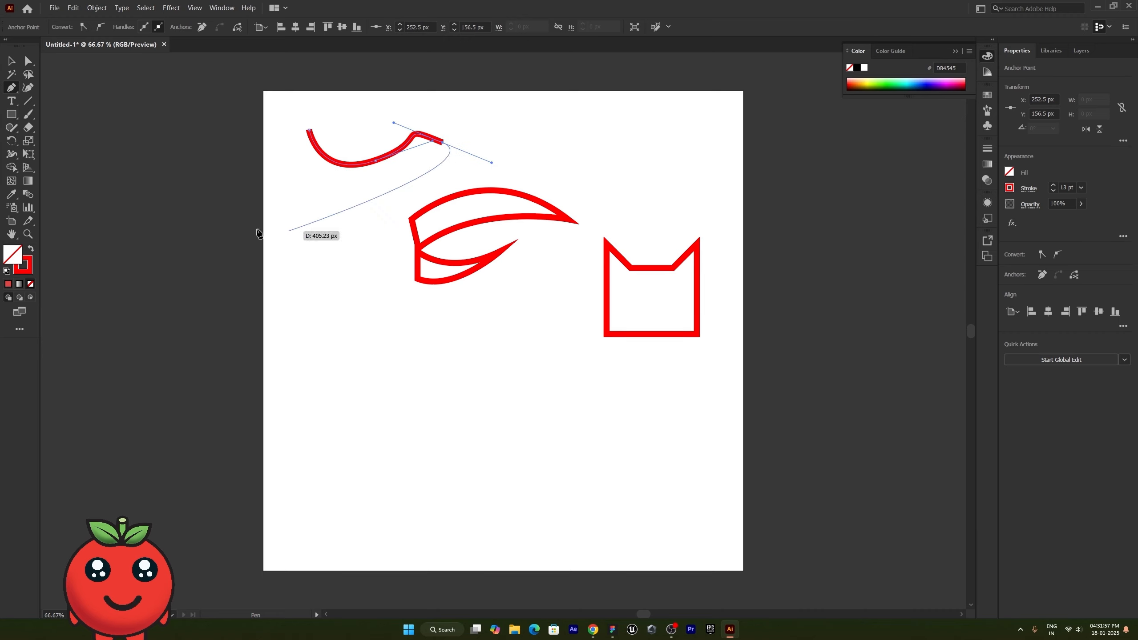
# Move the wave's middle anchor to about X 188.5, Y 161.5 px and its right end to about X 414.5, Y 162.5 px, steepening the end's handles
pyautogui.click(22, 63)
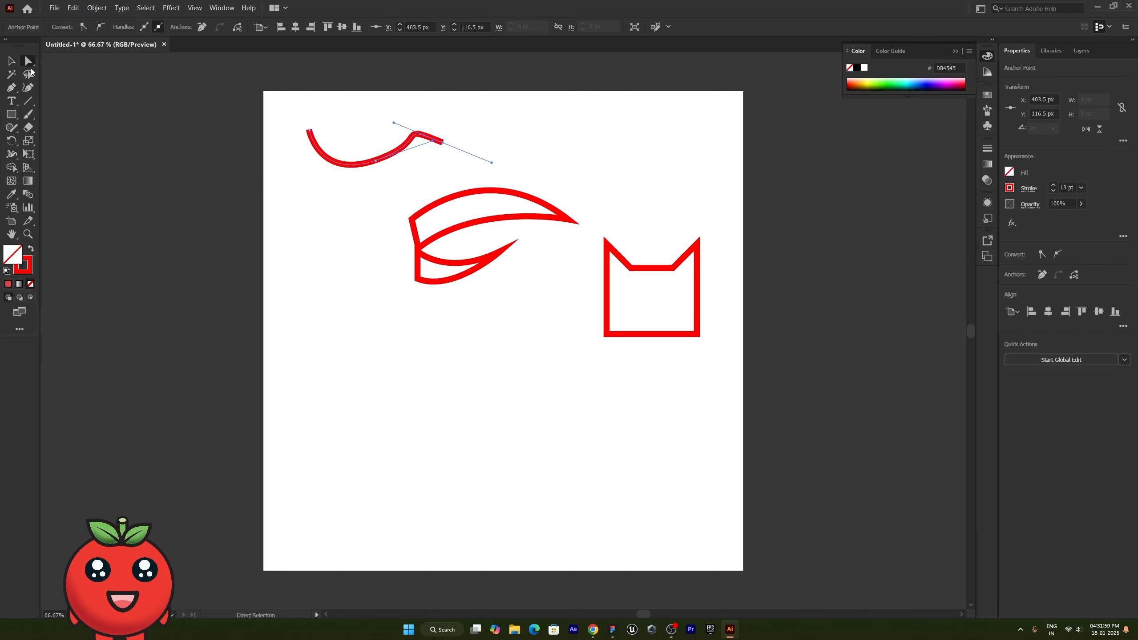
pyautogui.moveTo(368, 164); pyautogui.dragTo(344, 165)
pyautogui.moveTo(444, 143); pyautogui.dragTo(409, 118)
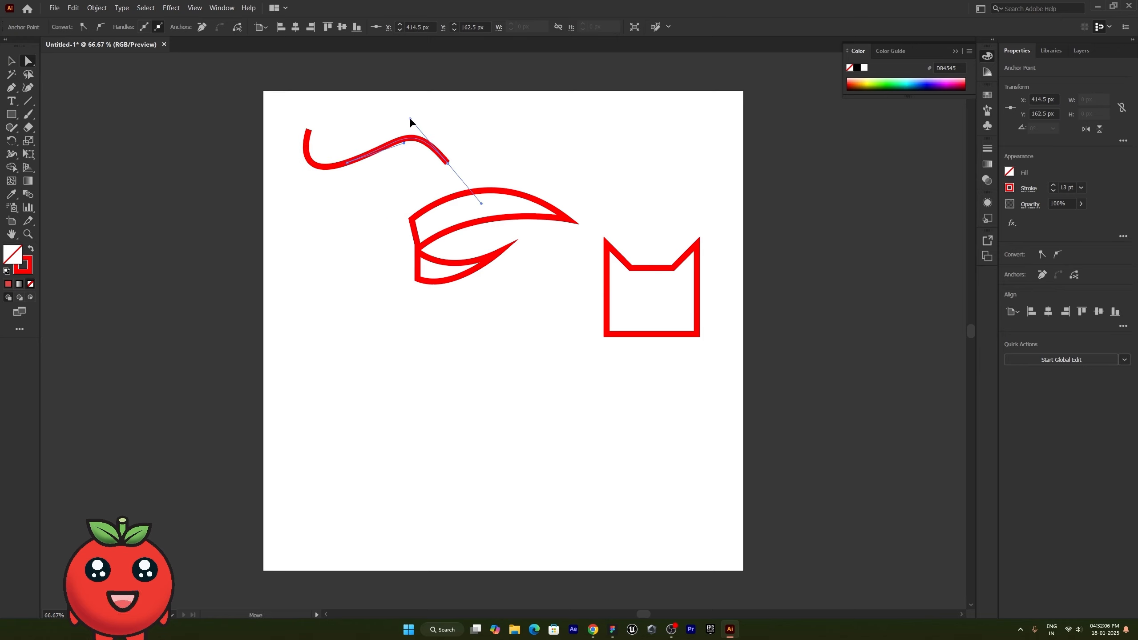
# Add an anchor point at the wave's crest, move it to about X 298.5, Y 102.5 px, and extend its left handle to smooth the bend
pyautogui.click(11, 88)
pyautogui.click(50, 102)
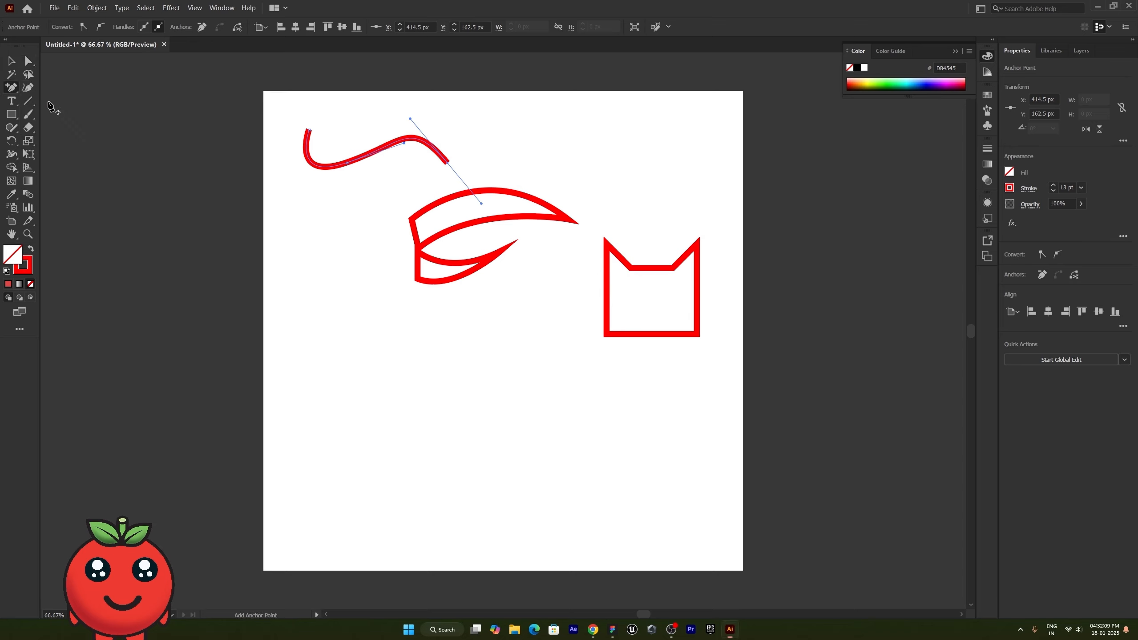
pyautogui.click(412, 141)
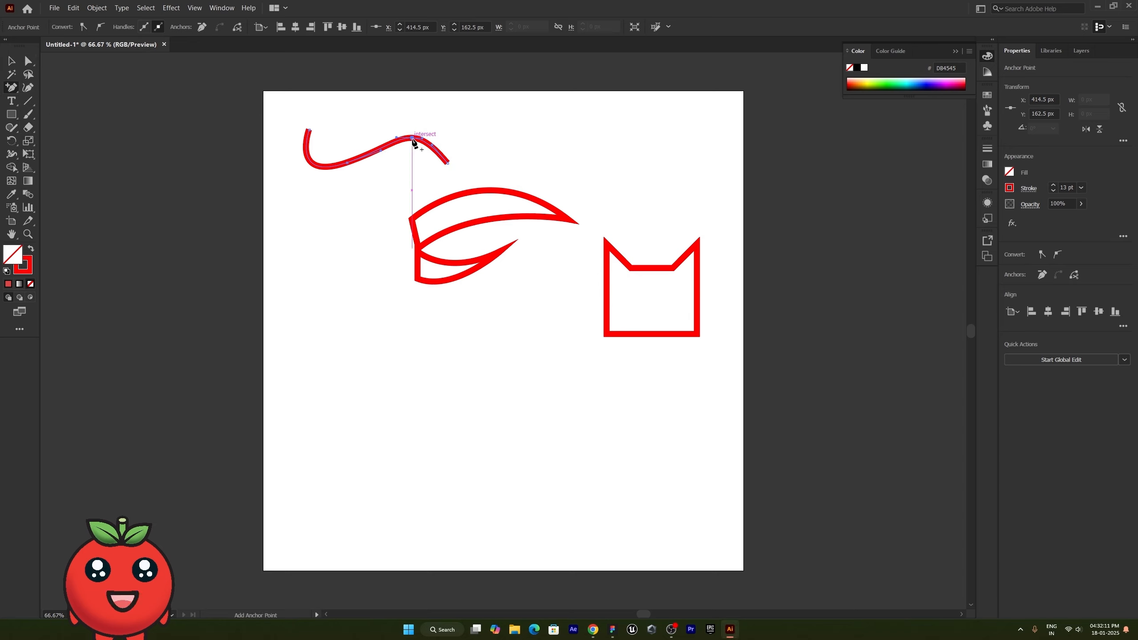
pyautogui.click(30, 61)
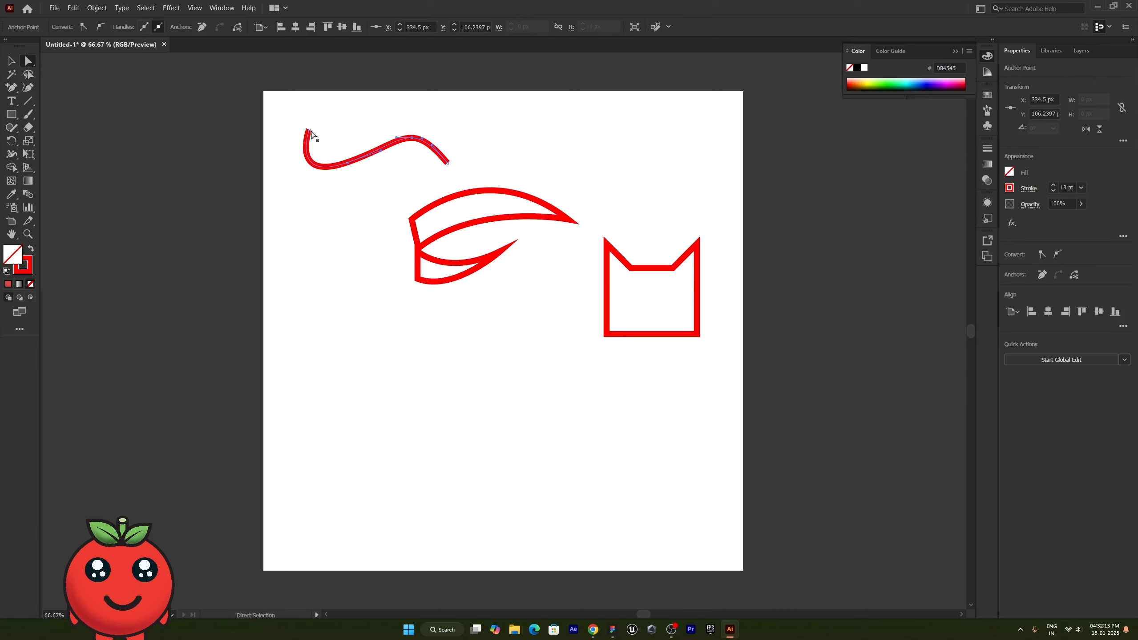
pyautogui.moveTo(412, 140); pyautogui.dragTo(396, 137)
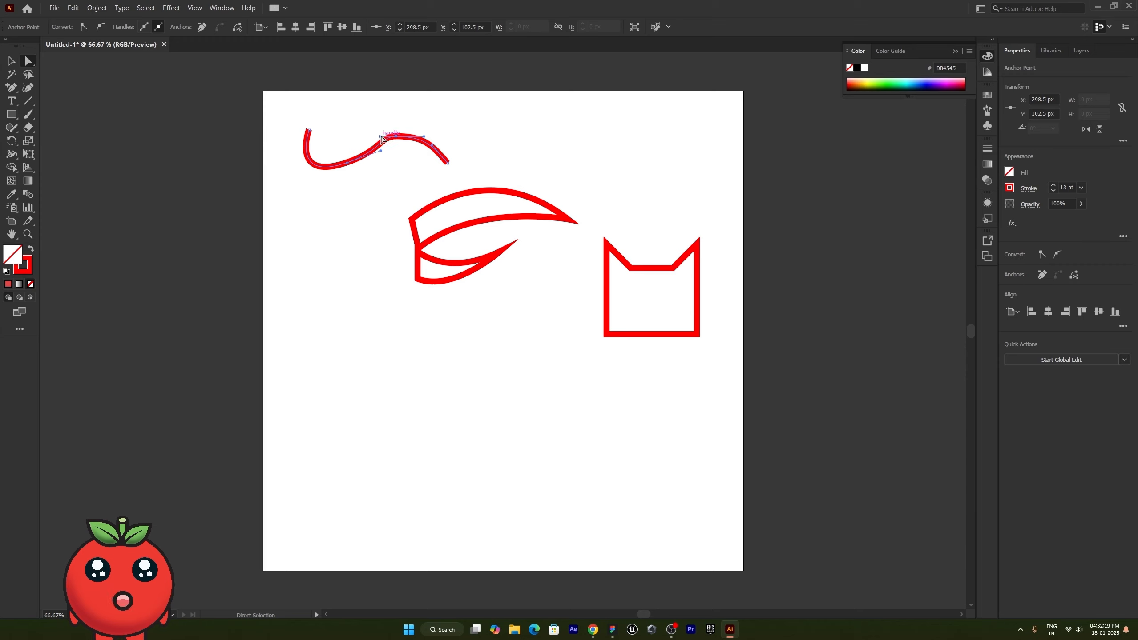
pyautogui.moveTo(387, 139); pyautogui.dragTo(374, 143)
# Raise the wave's right end to about Y 156.5 px and shorten its handle to point straight down
pyautogui.moveTo(446, 163); pyautogui.dragTo(447, 161)
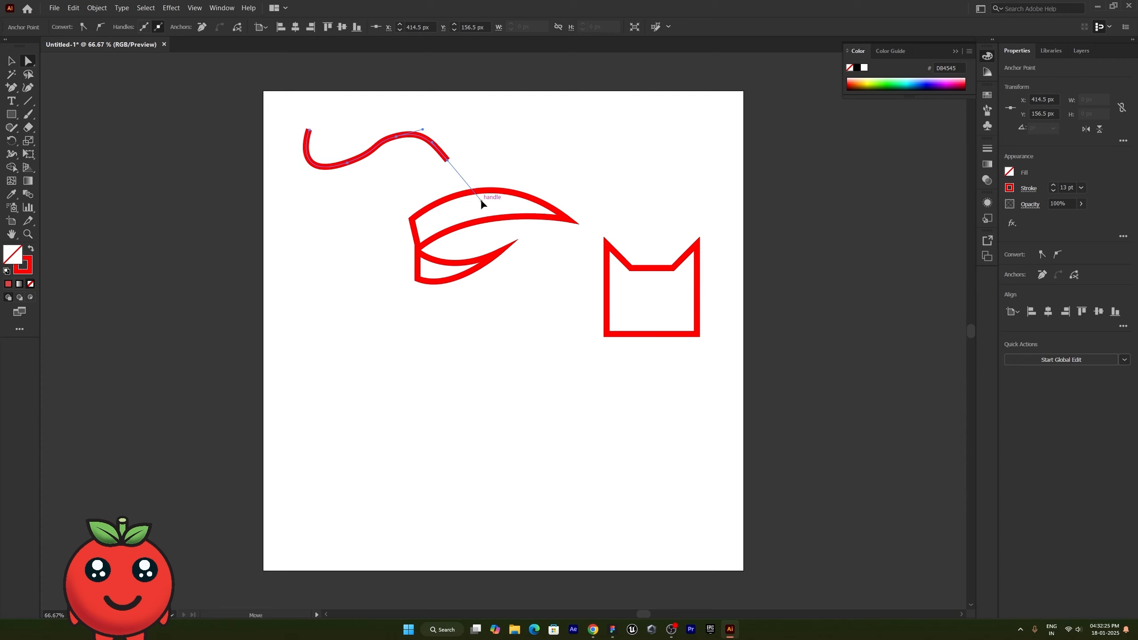
pyautogui.moveTo(480, 199); pyautogui.dragTo(447, 166)
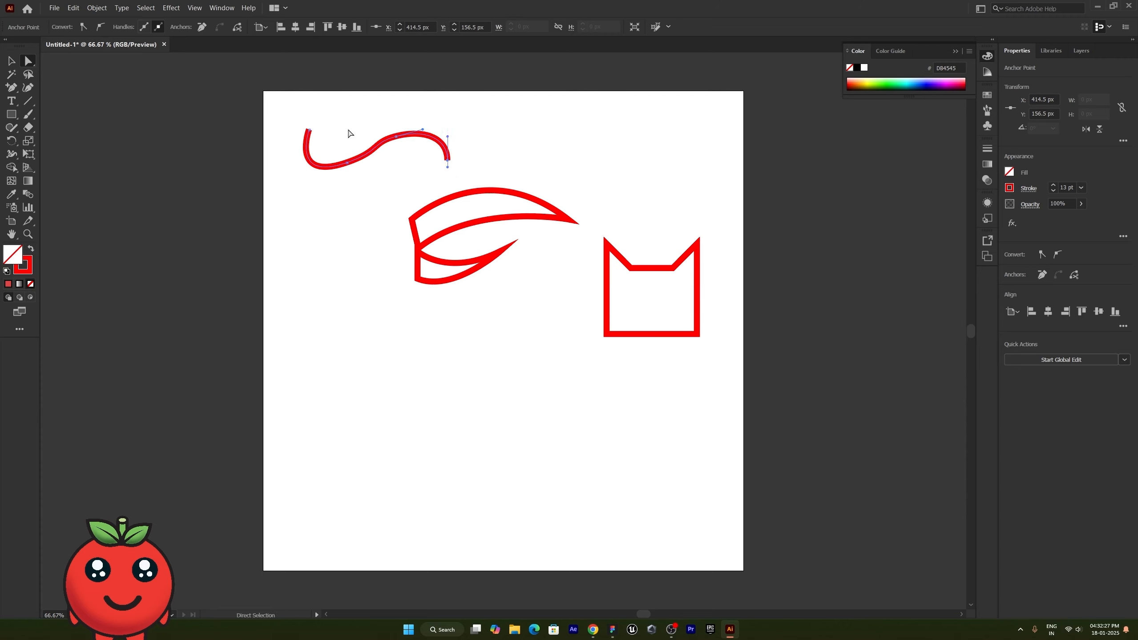
# Level the handles of the wave's trough anchor and move the crest anchor to about X 300.5, Y 94.5 px
pyautogui.click(347, 162)
pyautogui.moveTo(290, 182); pyautogui.dragTo(320, 162)
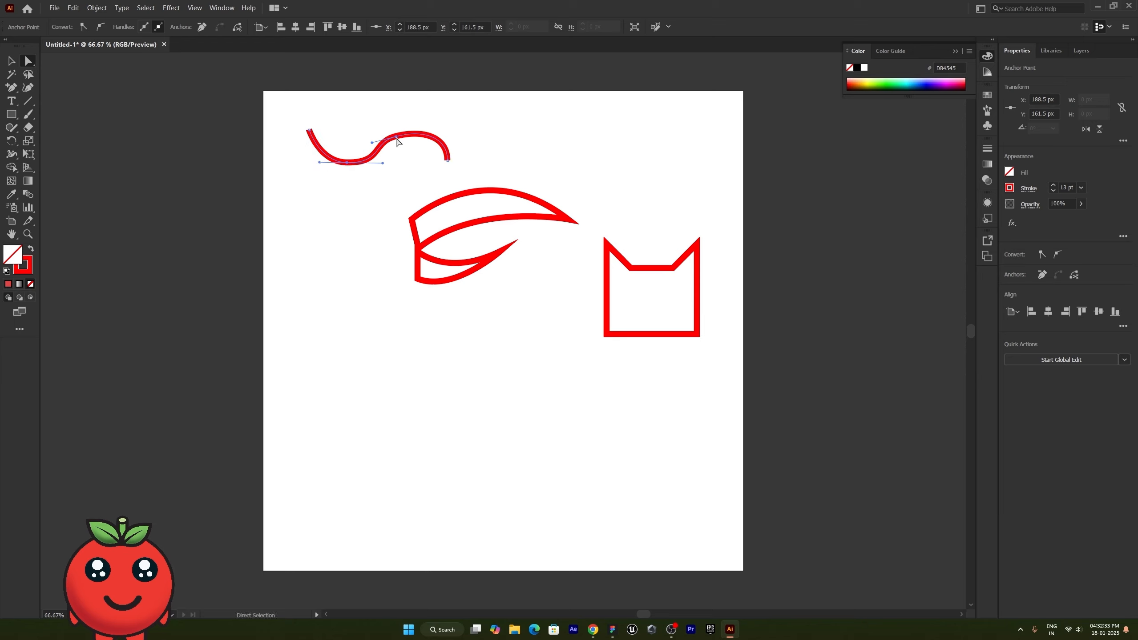
pyautogui.click(397, 136)
pyautogui.moveTo(397, 138); pyautogui.dragTo(397, 135)
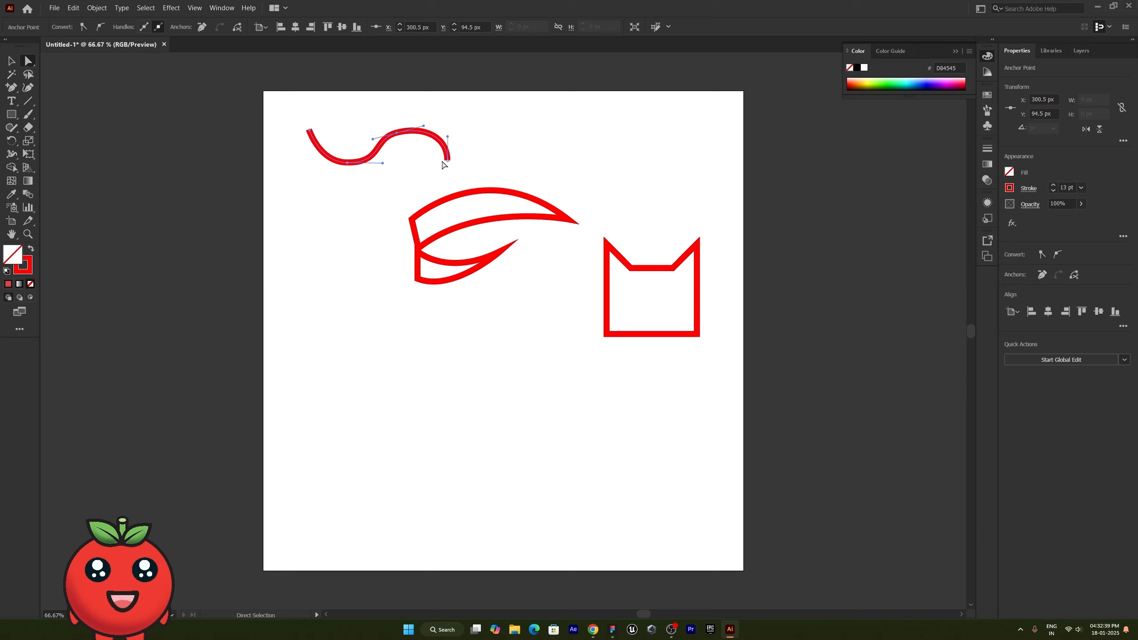
# Deselect the wave and draw a second four-point wave about 303 px wide below it with the Curvature tool
pyautogui.click(13, 90)
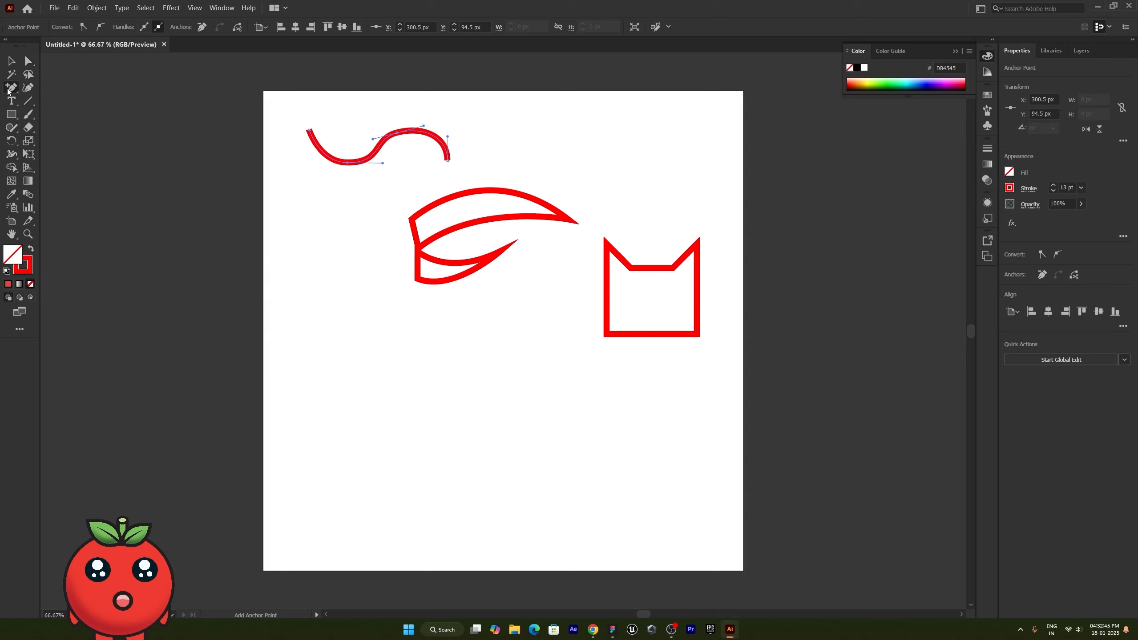
pyautogui.click(28, 87)
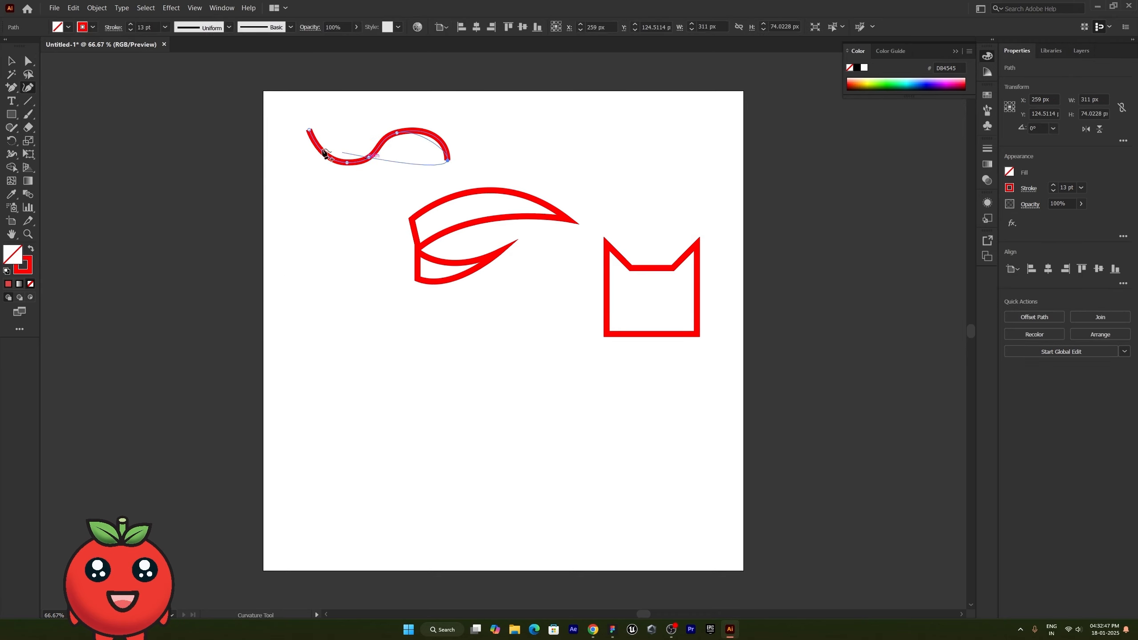
pyautogui.press('v')
pyautogui.click(292, 247)
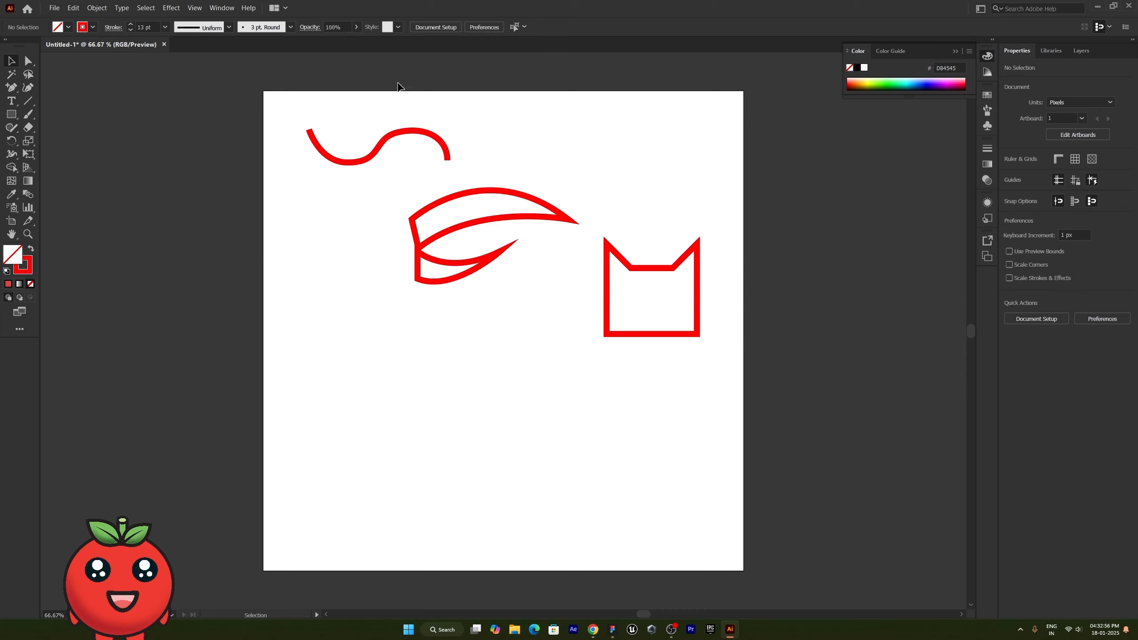
pyautogui.click(27, 88)
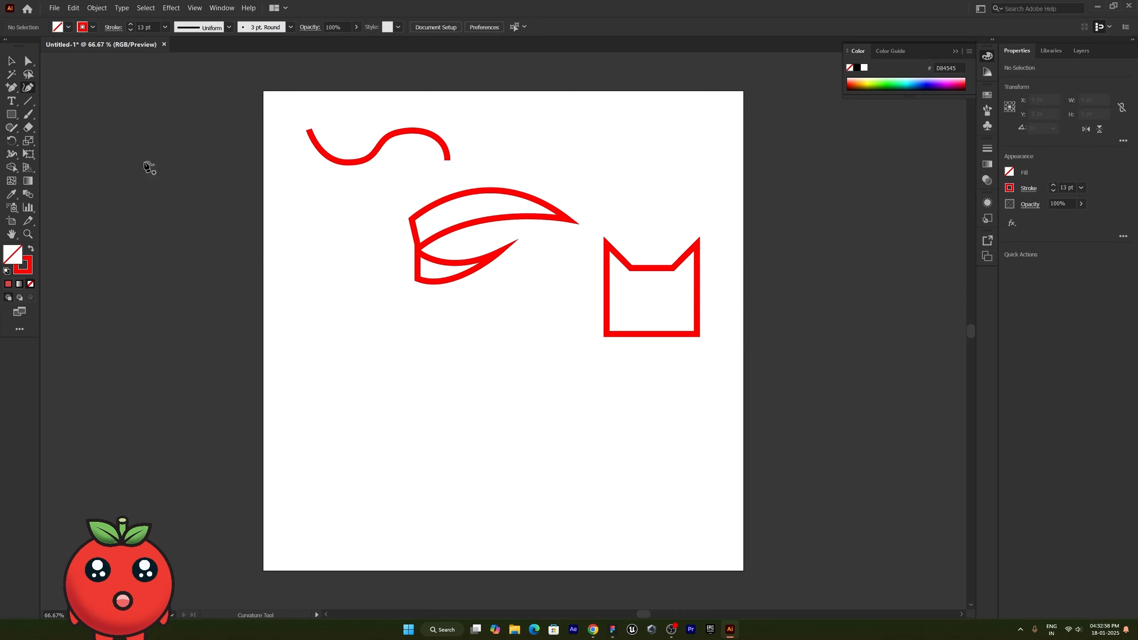
pyautogui.click(299, 186)
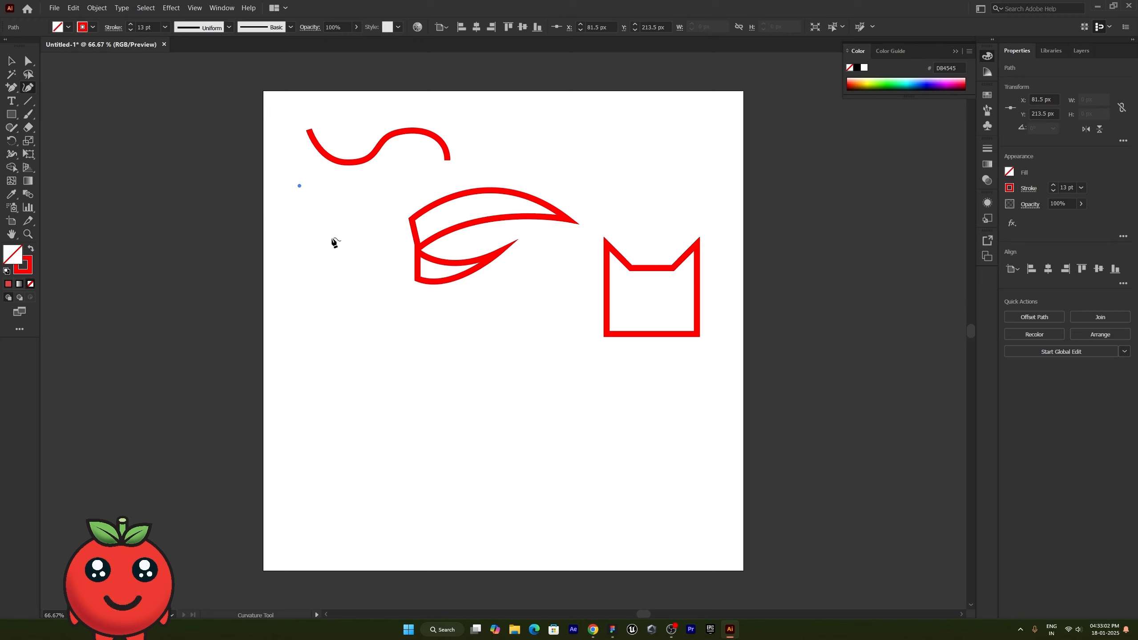
pyautogui.click(333, 231)
pyautogui.click(394, 186)
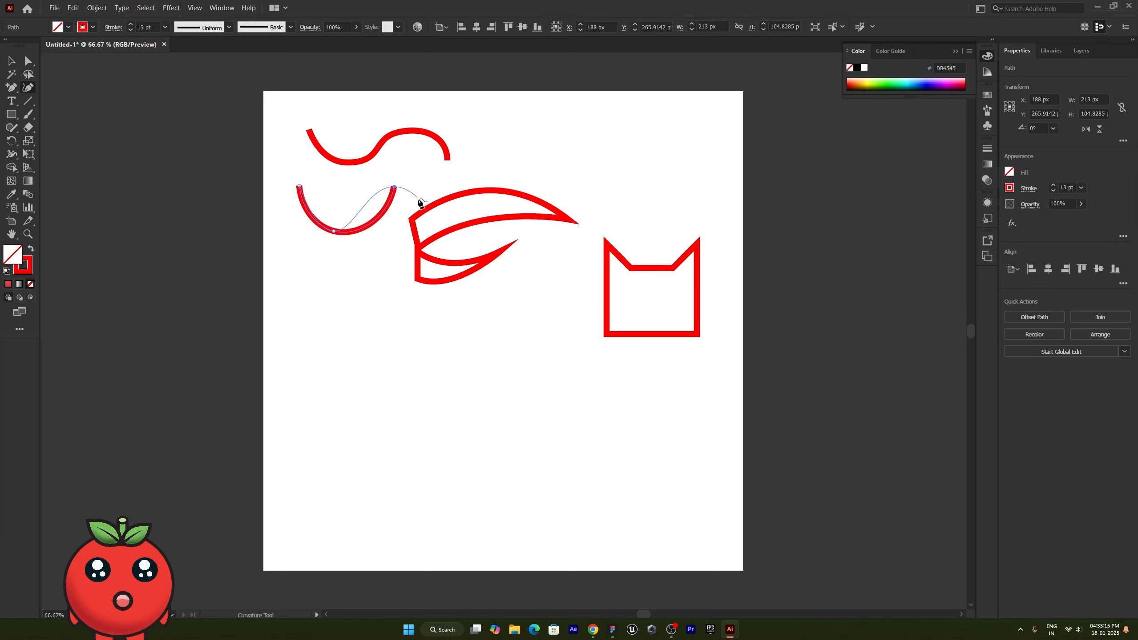
pyautogui.click(433, 224)
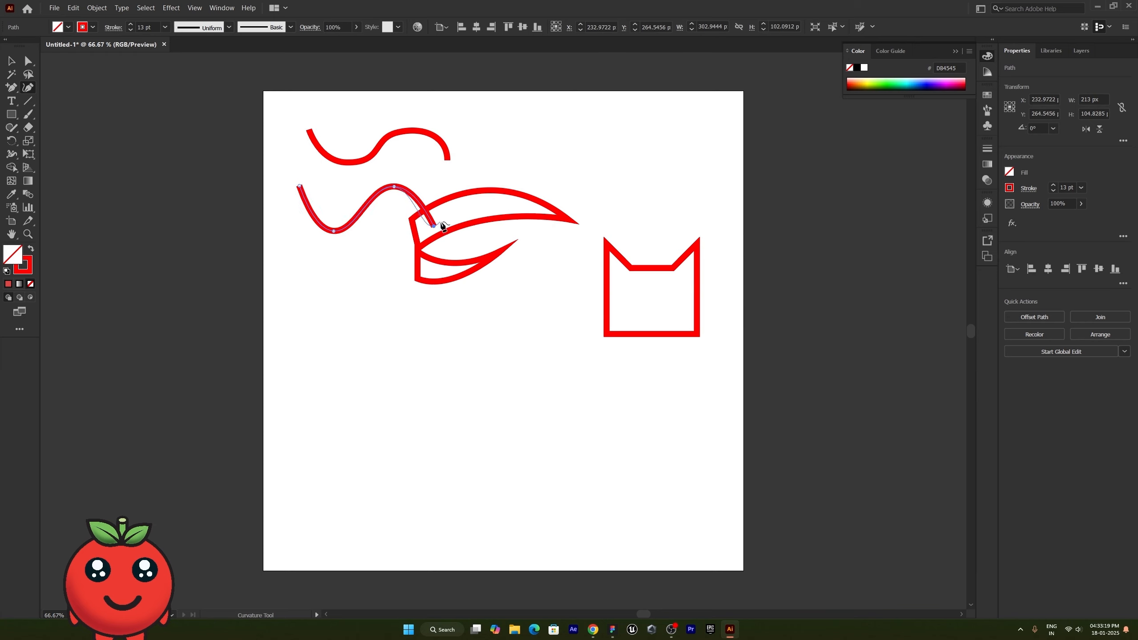
# Move the second wave straight down below the curved shapes to about Y 572.5 px
pyautogui.click(10, 61)
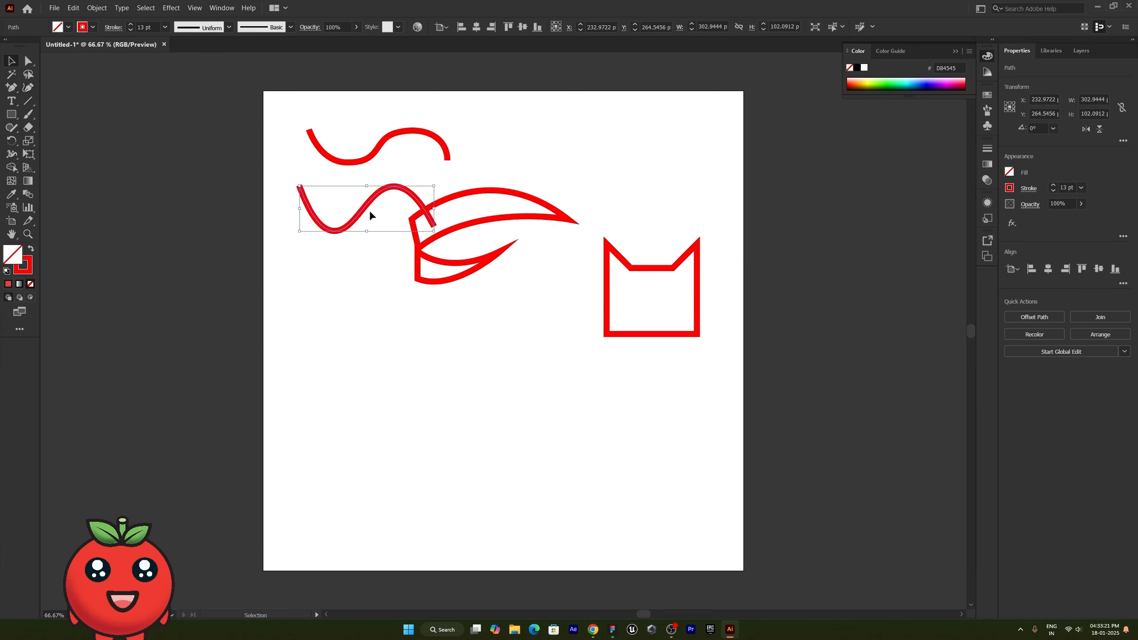
pyautogui.moveTo(365, 214); pyautogui.dragTo(363, 348)
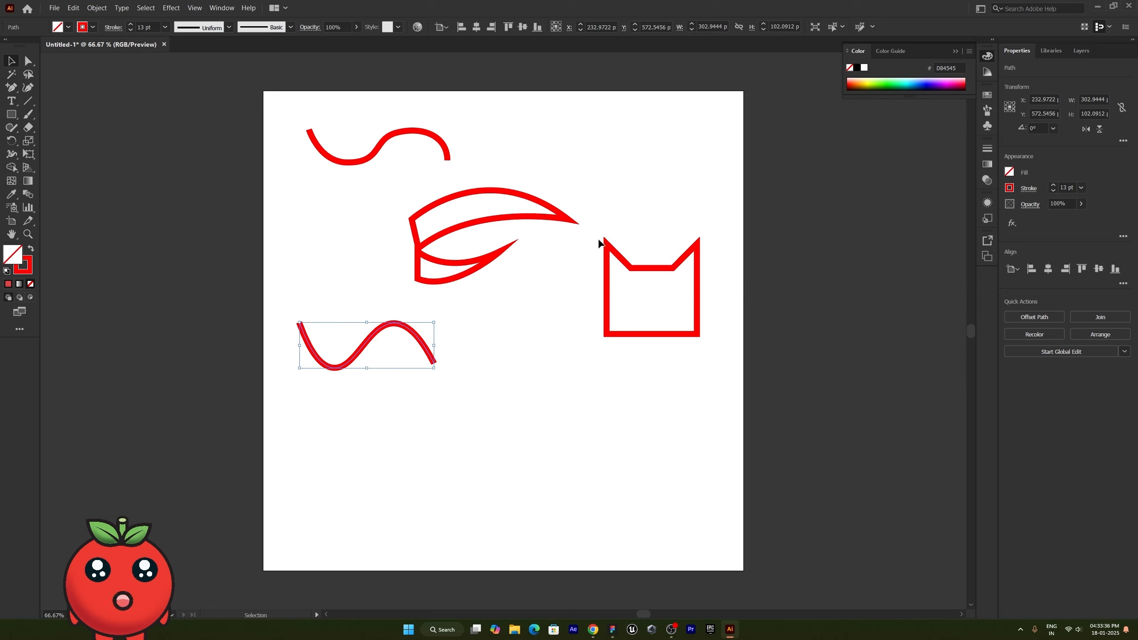
pyautogui.click(28, 88)
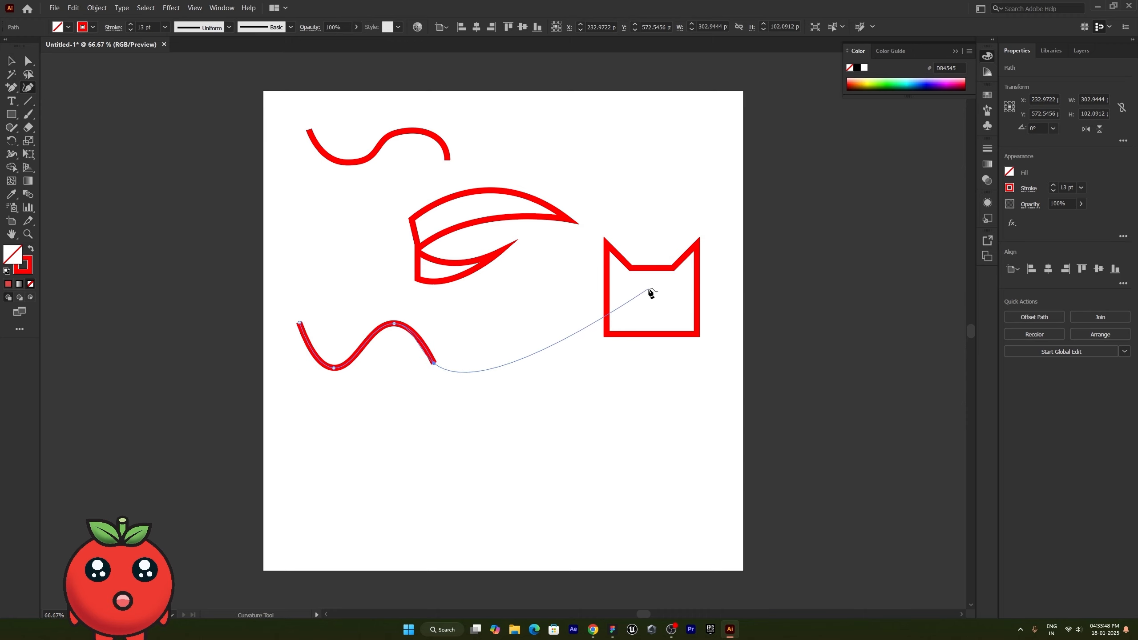
pyautogui.press('v')
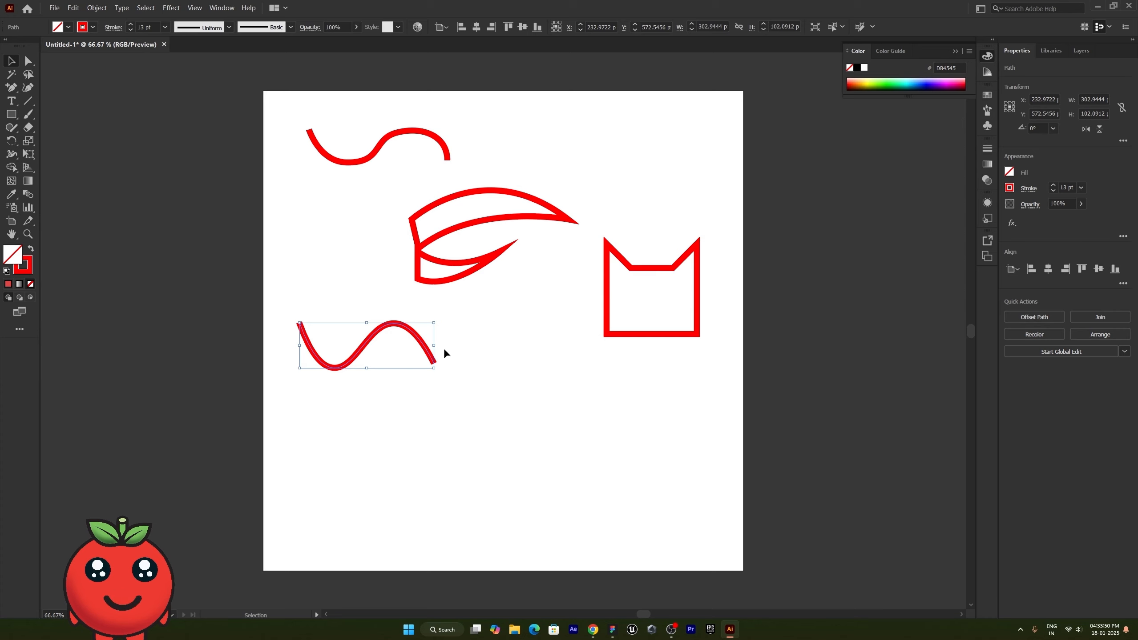
pyautogui.click(506, 360)
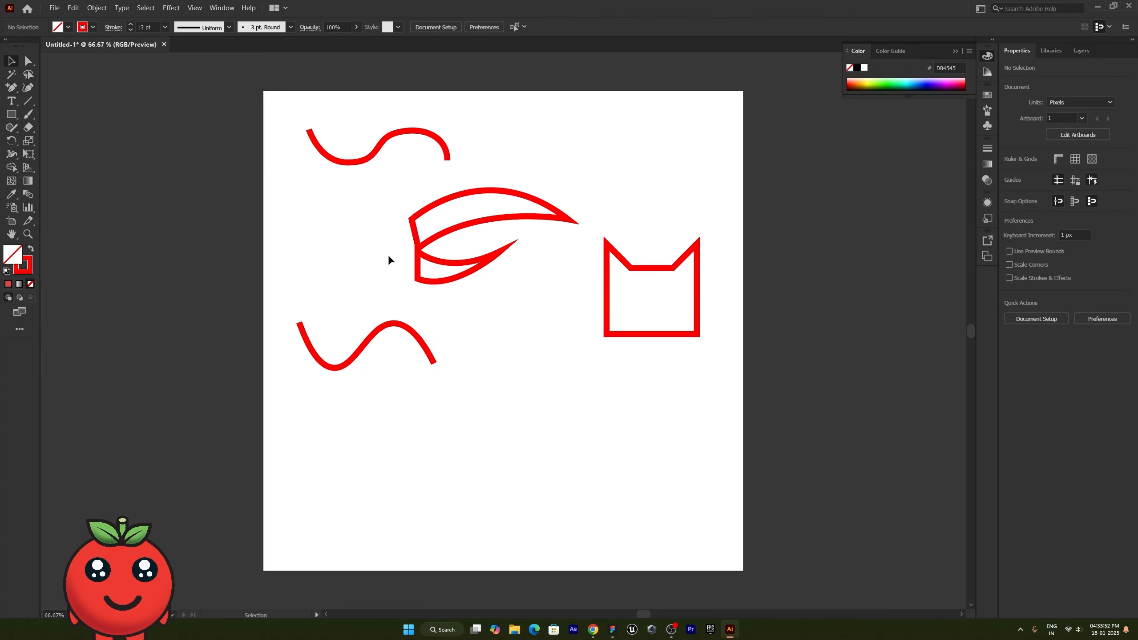
pyautogui.click(28, 88)
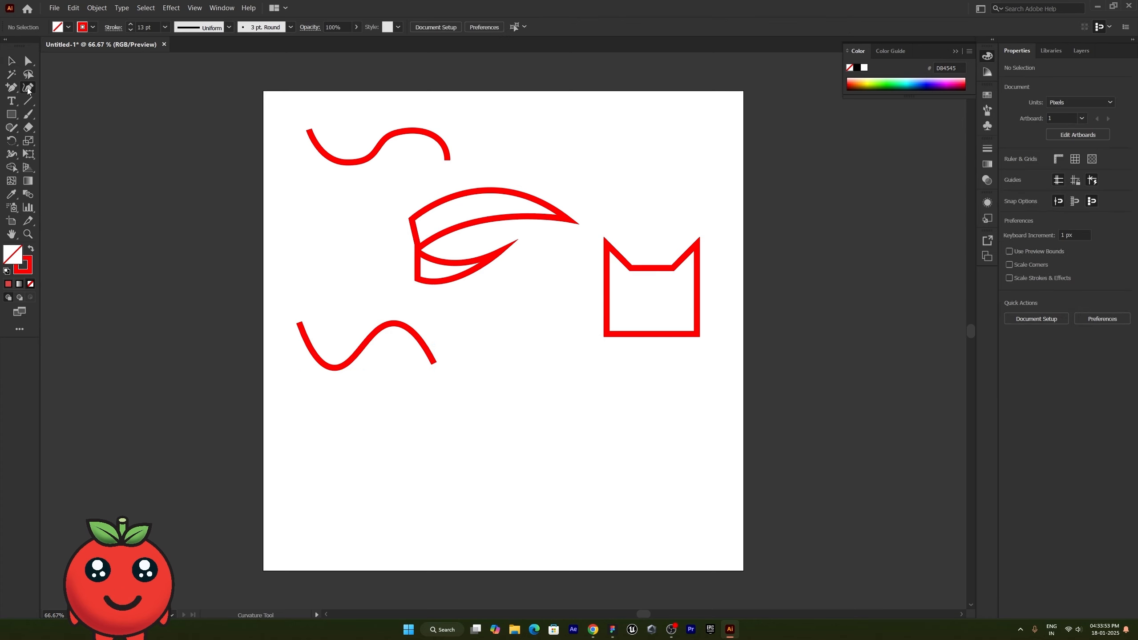
pyautogui.click(434, 363)
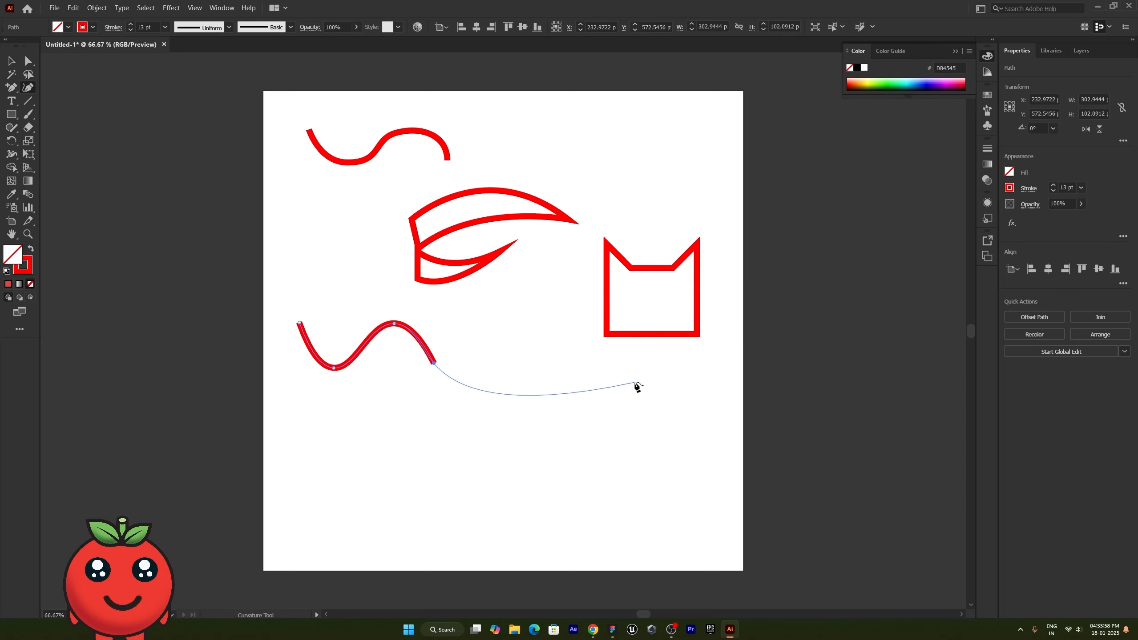
pyautogui.press('v')
pyautogui.click(582, 319)
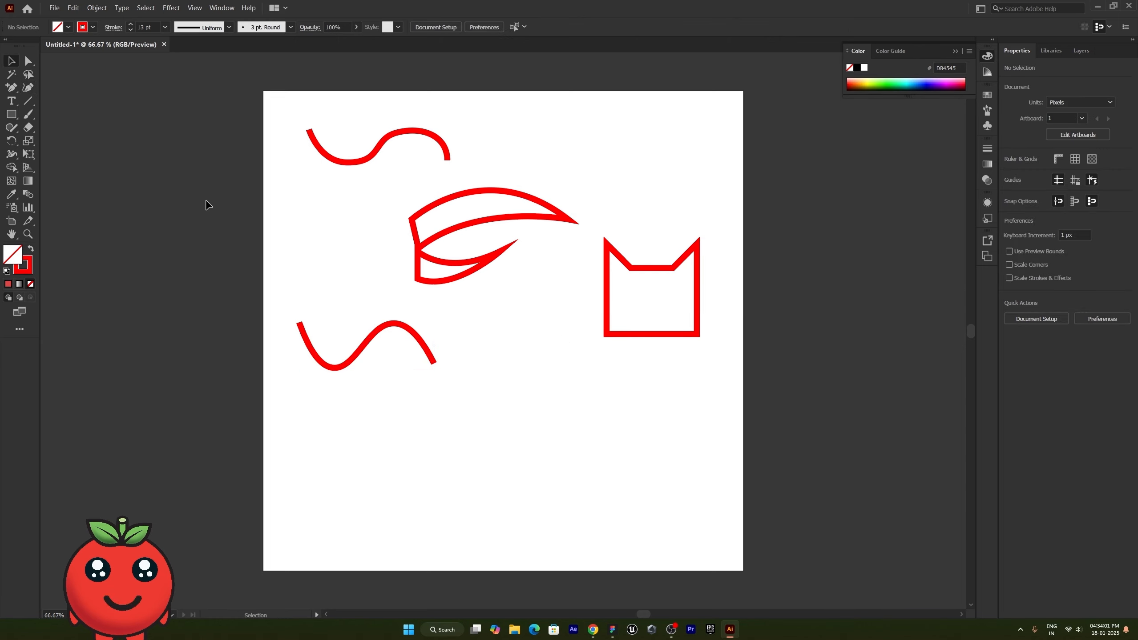
# With the Curvature tool, pull the middle of the eared shape's short upper edge down into a round notch and round its left ear tip
pyautogui.click(28, 88)
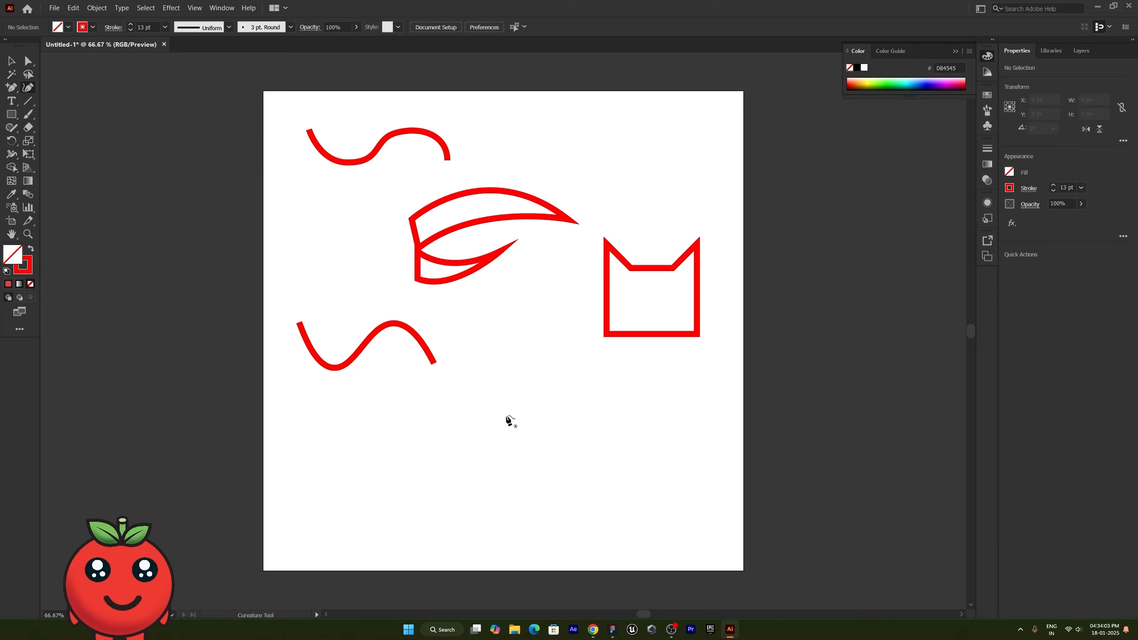
pyautogui.click(650, 268)
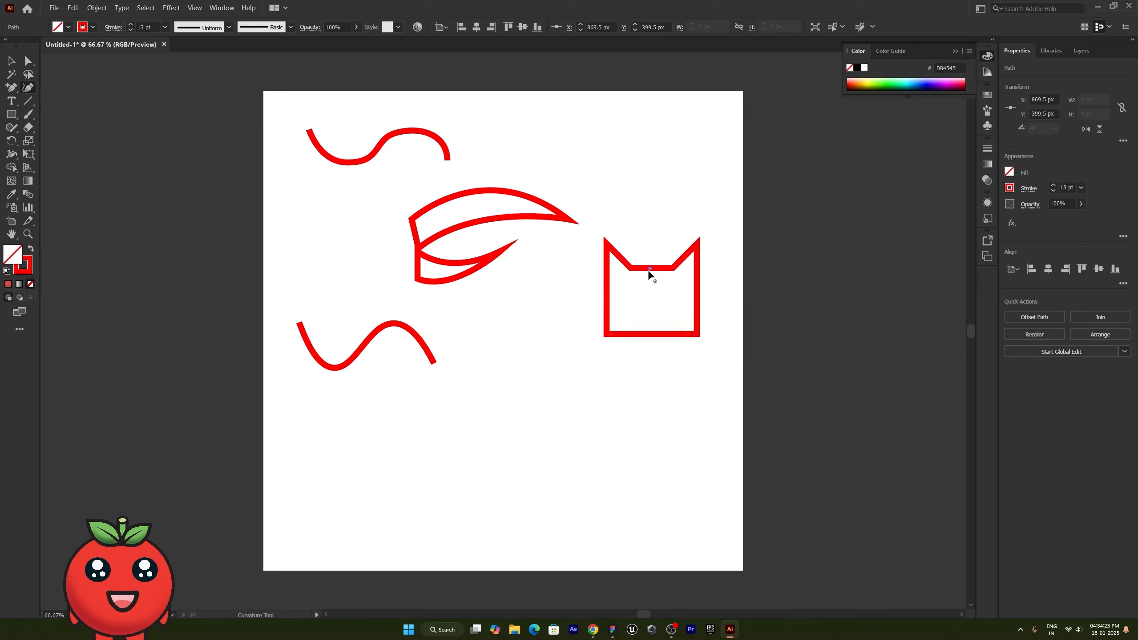
pyautogui.moveTo(650, 269); pyautogui.dragTo(653, 291)
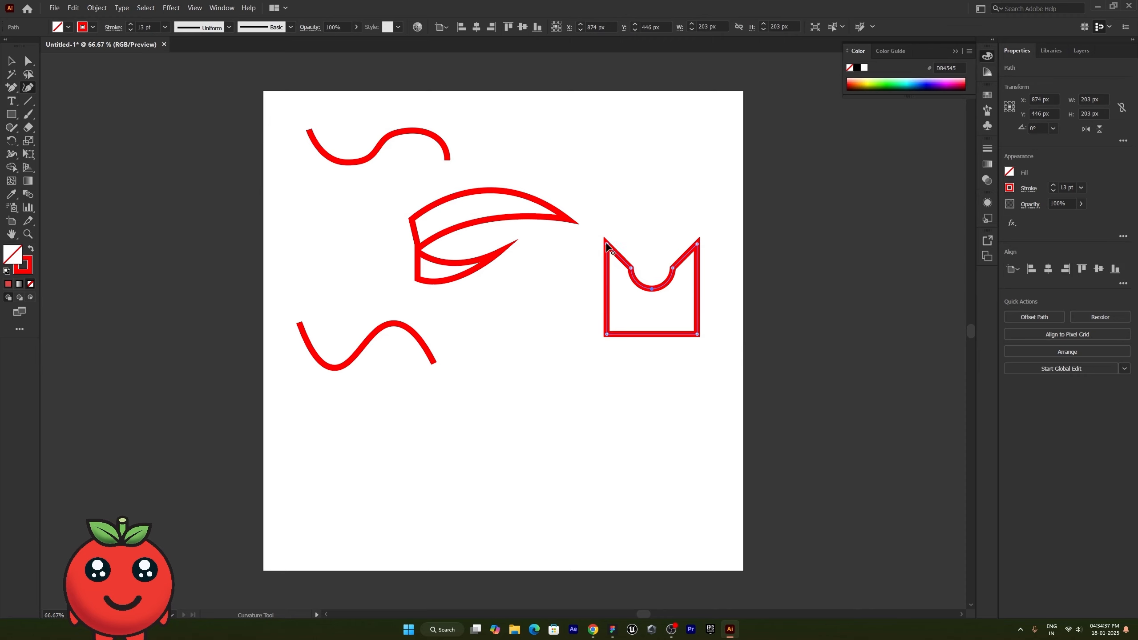
pyautogui.moveTo(607, 244)
pyautogui.mouseDown()
pyautogui.moveTo(585, 254)
pyautogui.moveTo(607, 242)
pyautogui.mouseUp()
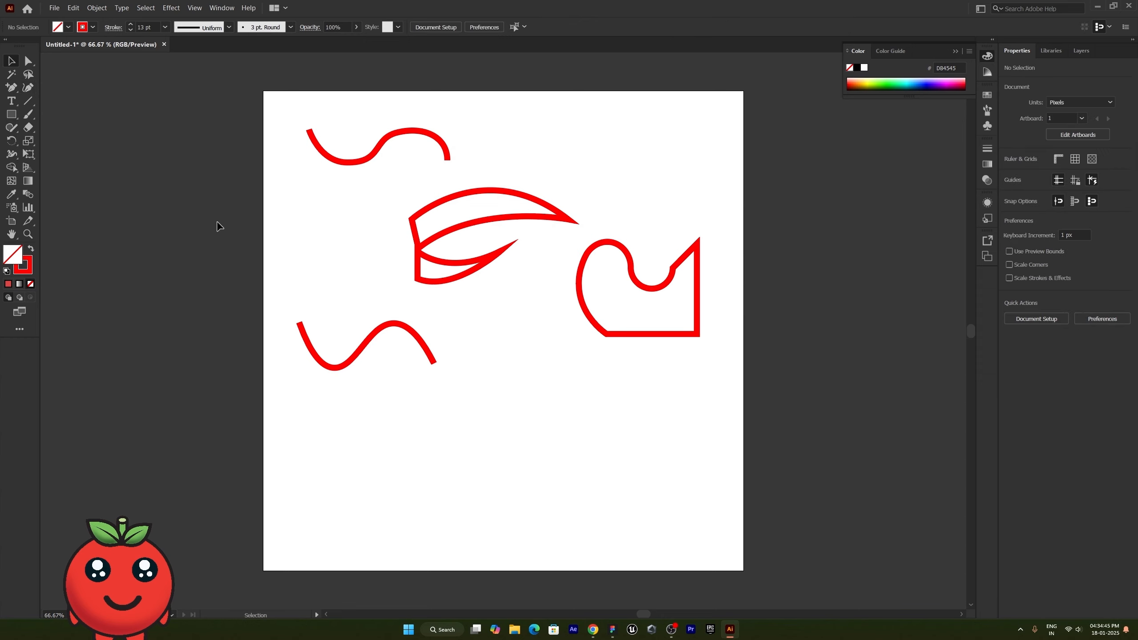